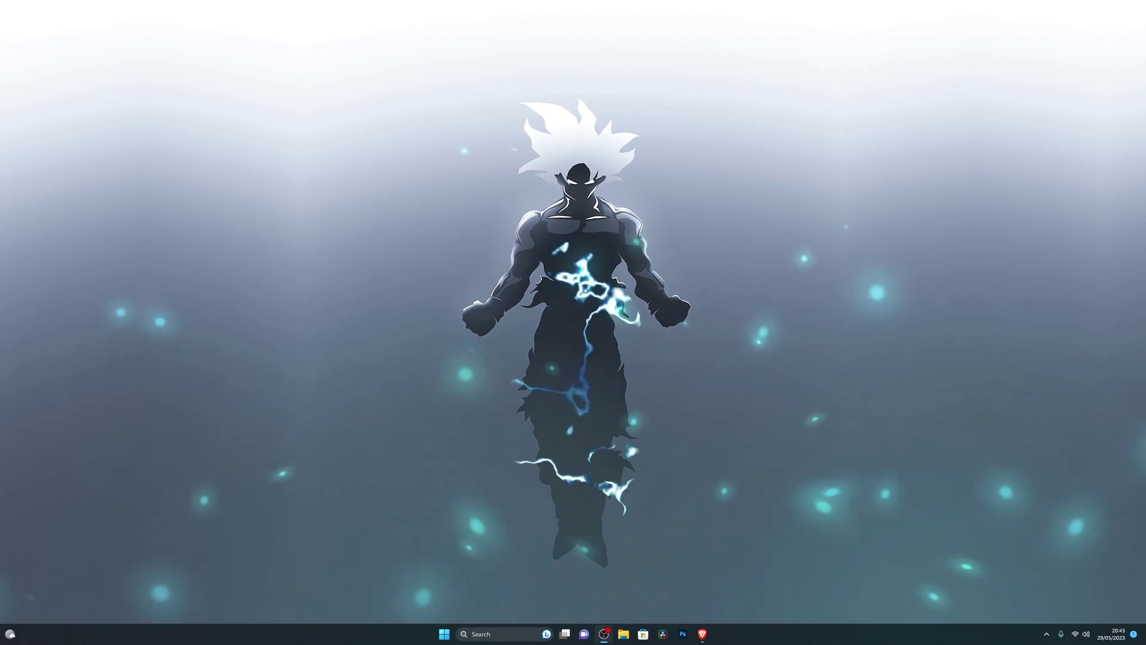
# - Confirm that Real-time protection is off in Virus & threat protection settings, then close Windows Security
pyautogui.click(439, 633)
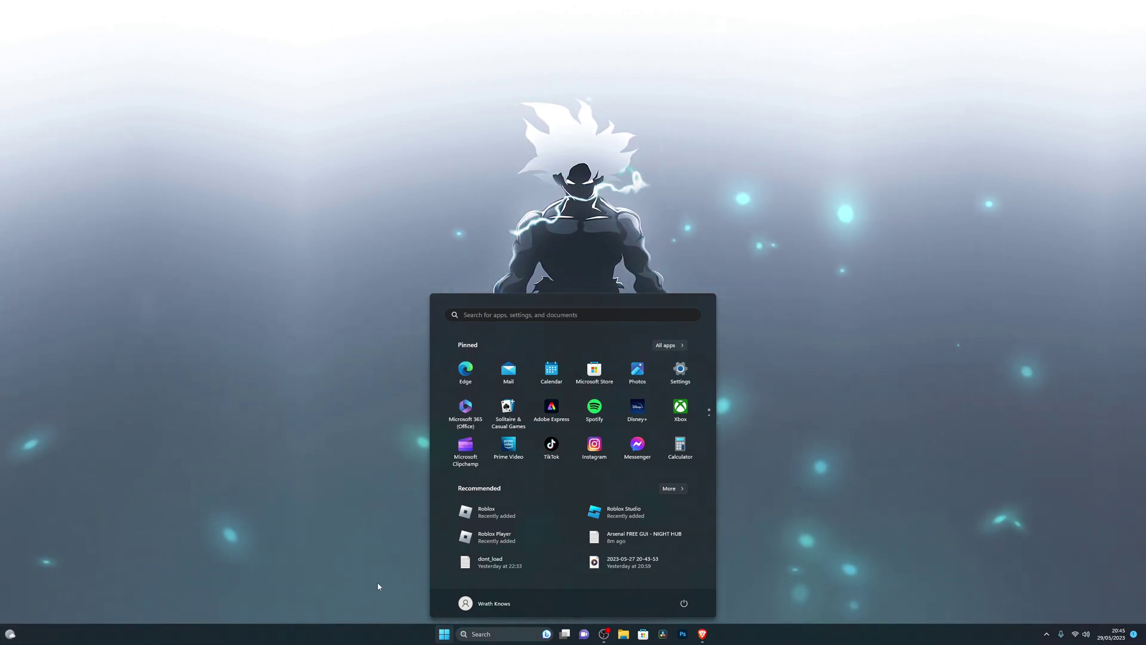
pyautogui.write('virus')
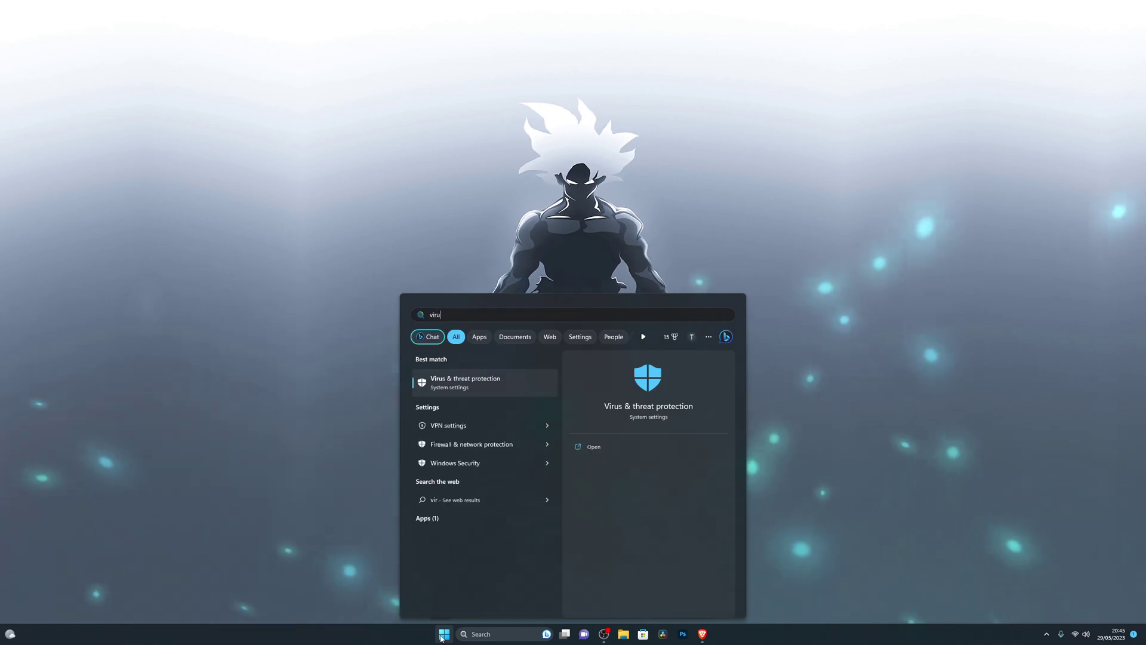
pyautogui.click(455, 392)
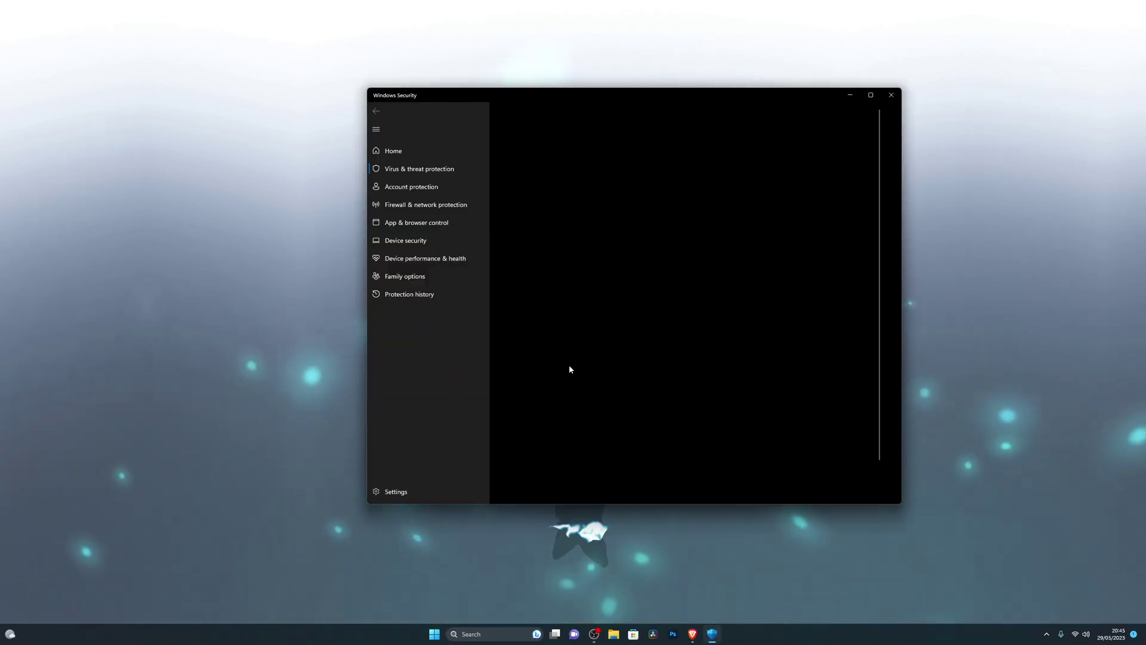
pyautogui.click(549, 379)
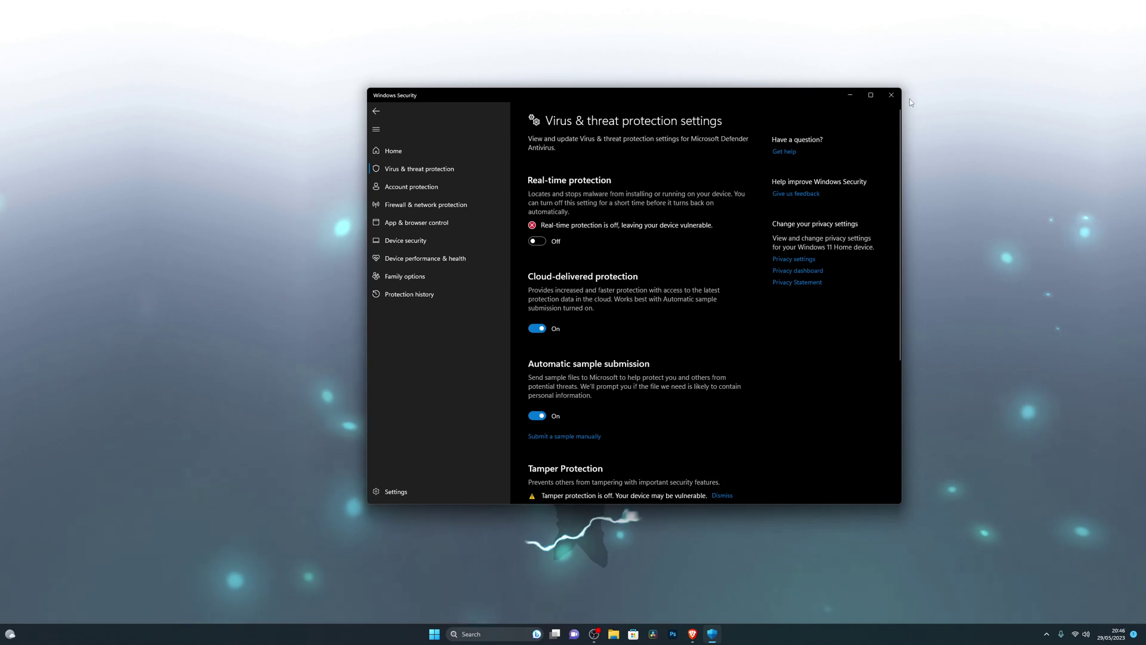
pyautogui.hotkey('alt', 'F4')
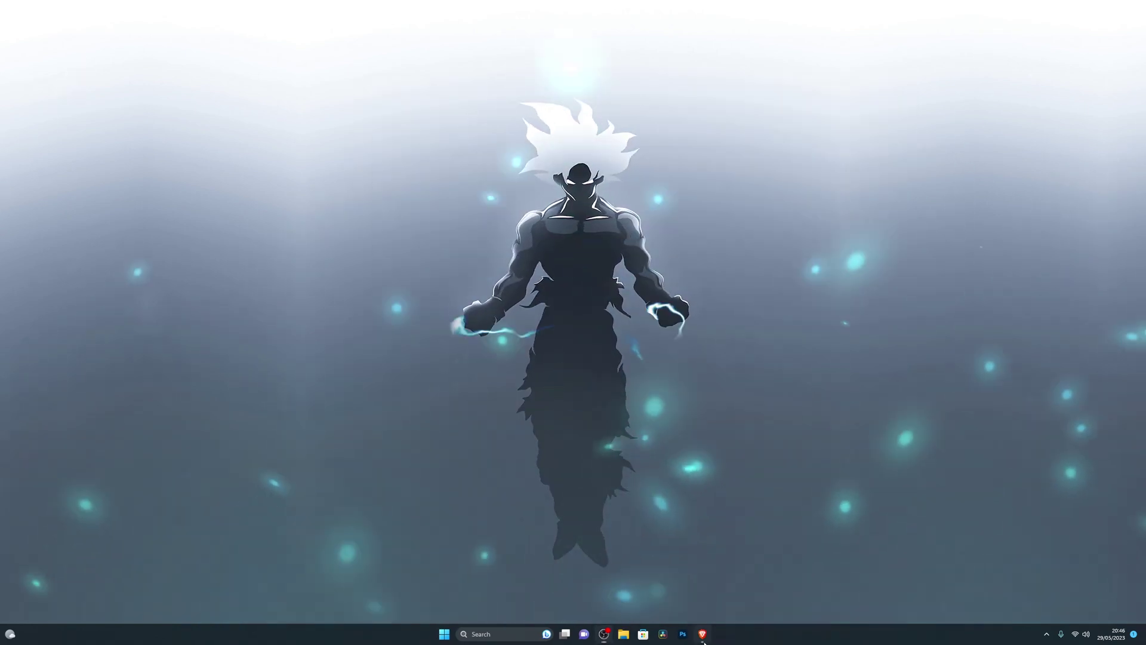
pyautogui.hotkey('alt', 'Tab')
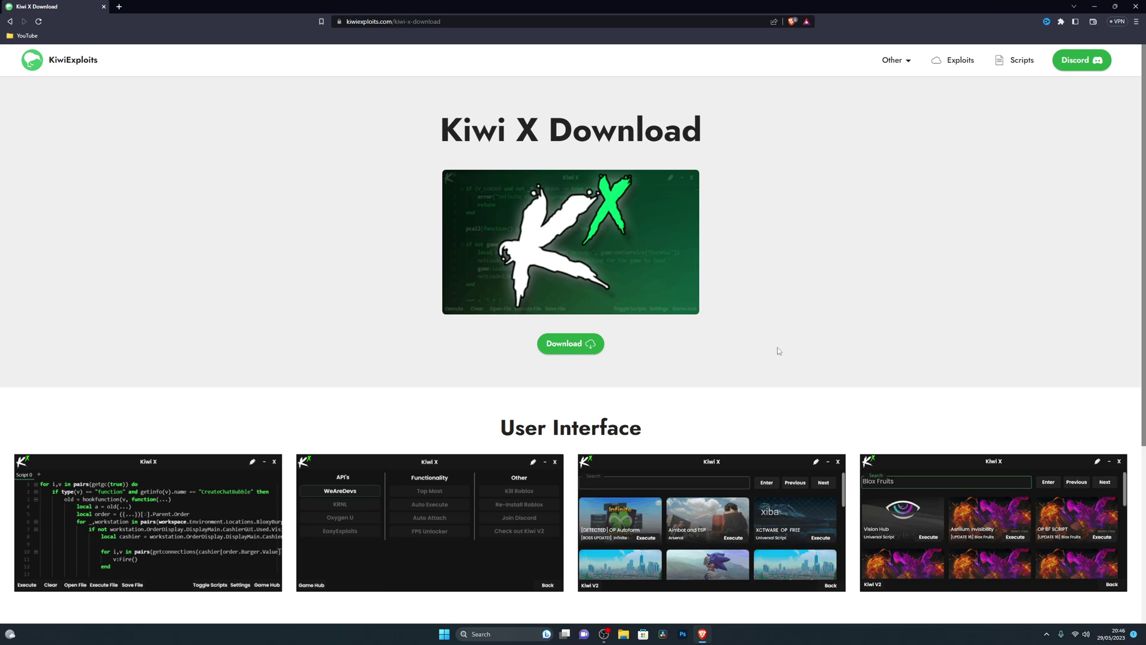
# - Start the Kiwi X download and choose Free Access on the Linkvertise page
pyautogui.click(585, 343)
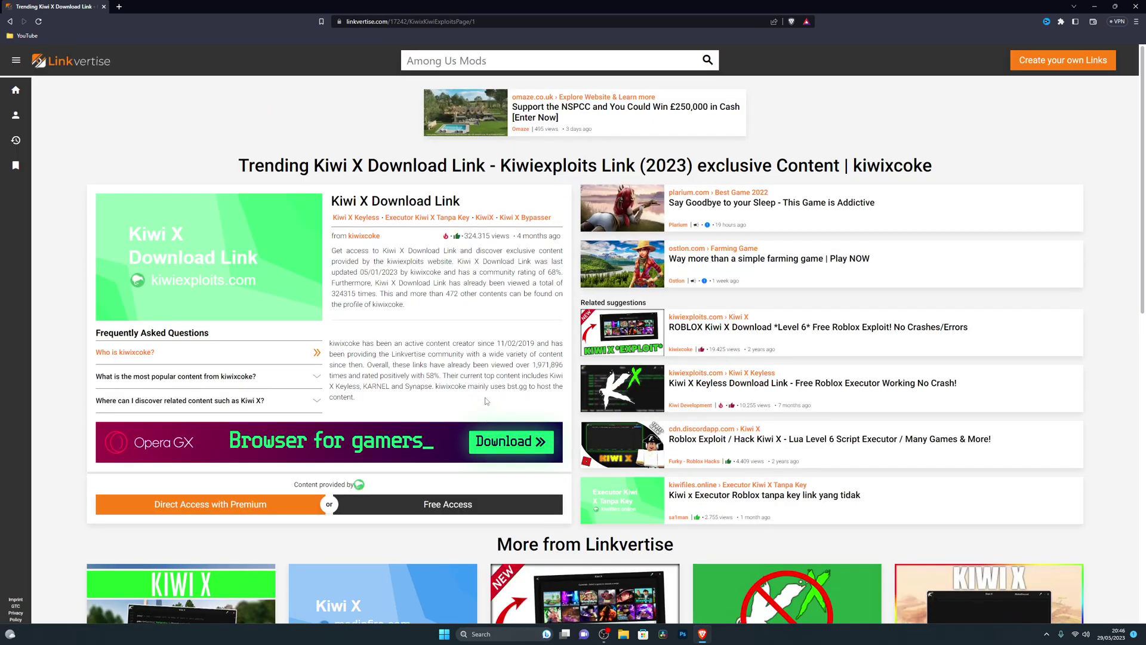
pyautogui.click(467, 505)
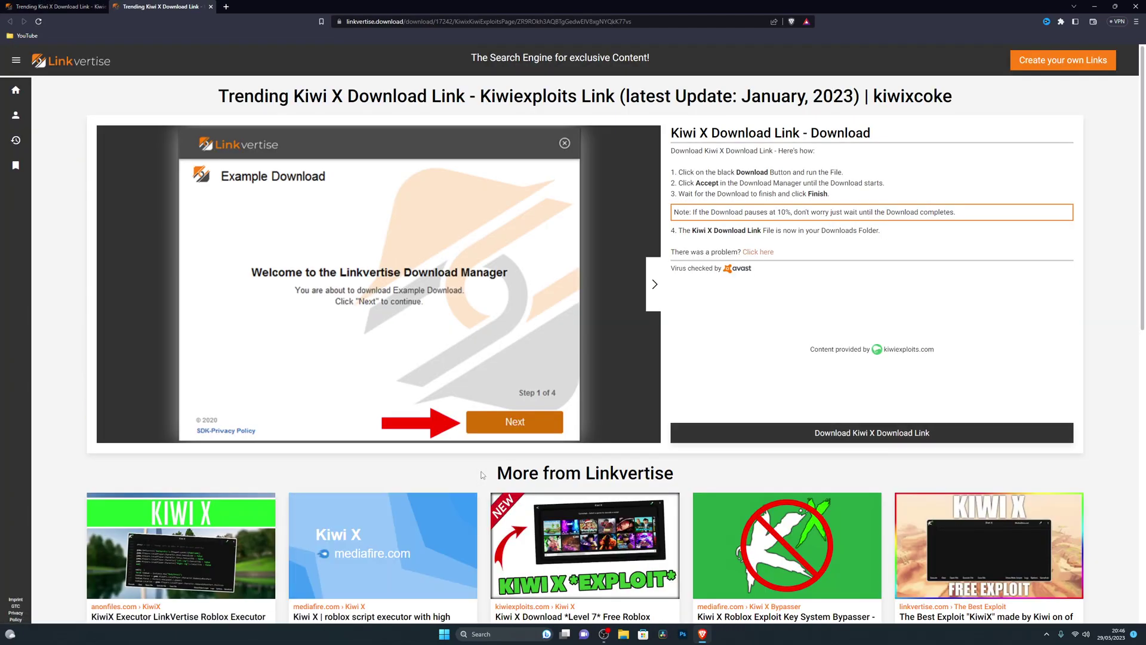
# - Save the Kiwi X Linkvertise downloader to the Desktop from the linkvertise.download tab
pyautogui.click(96, 7)
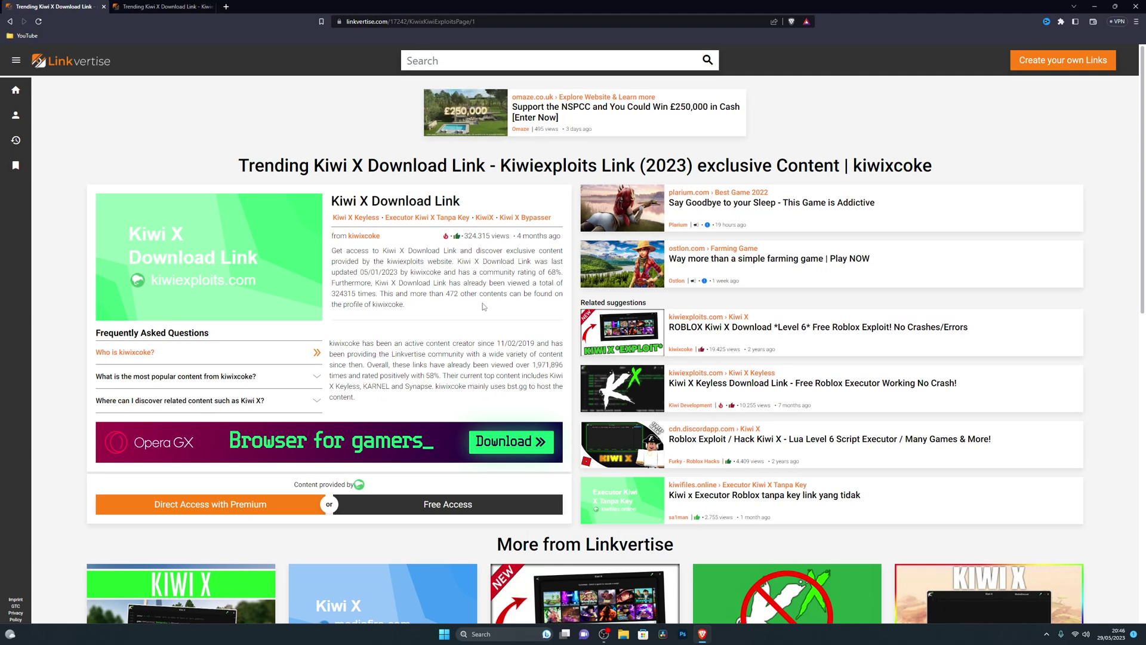
pyautogui.click(123, 6)
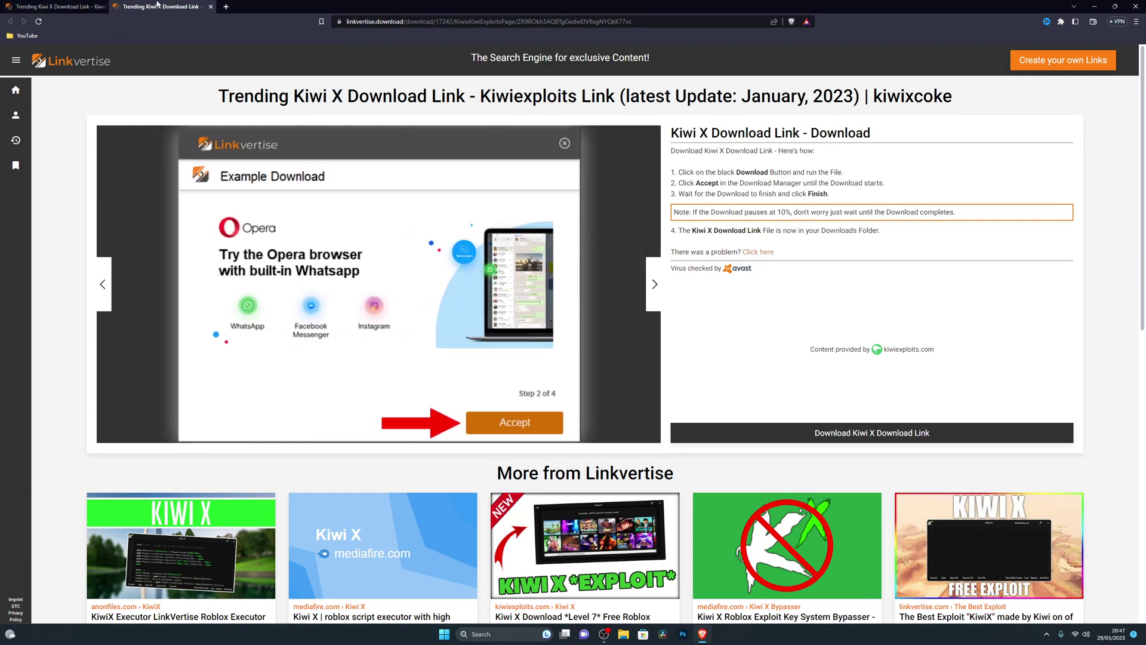
pyautogui.click(60, 4)
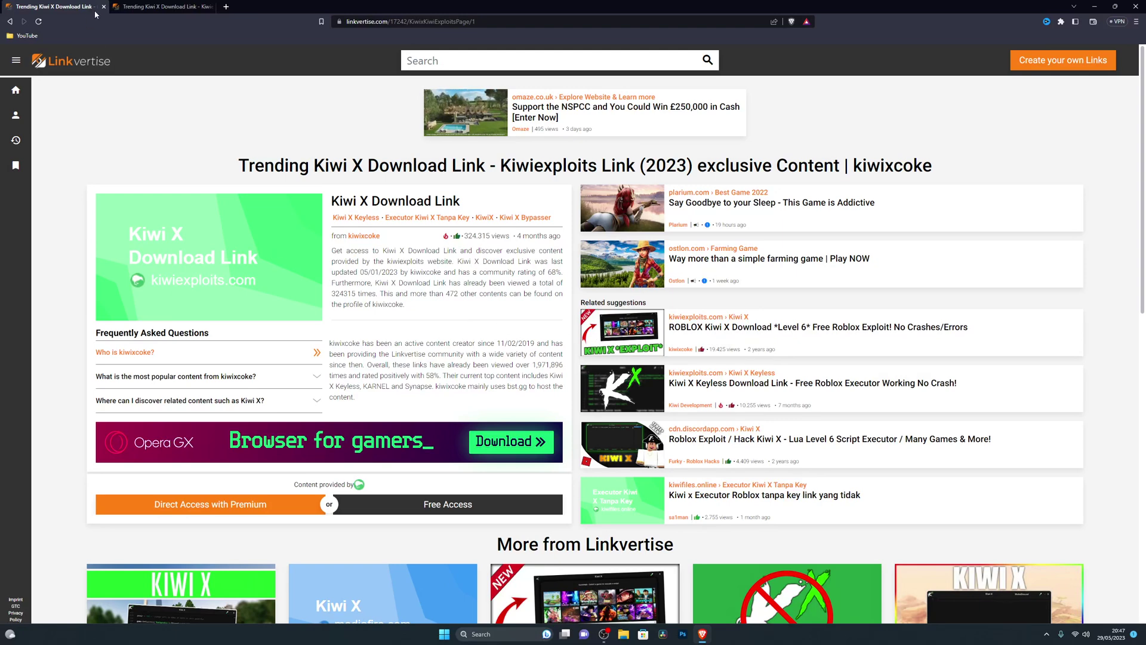
pyautogui.click(160, 7)
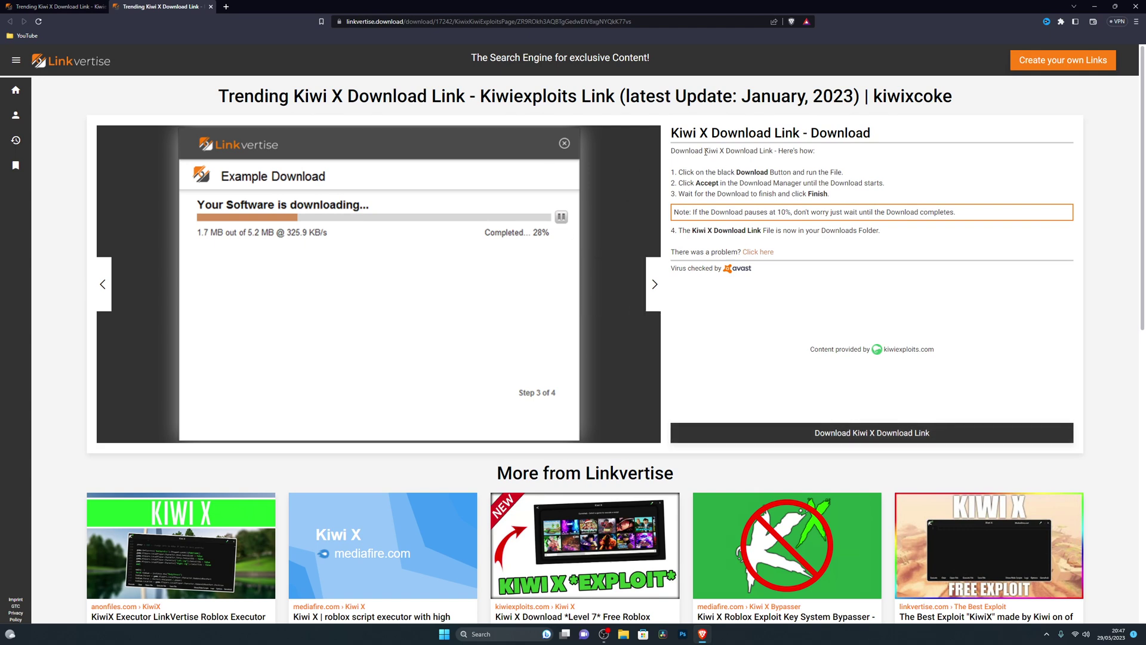
pyautogui.click(863, 439)
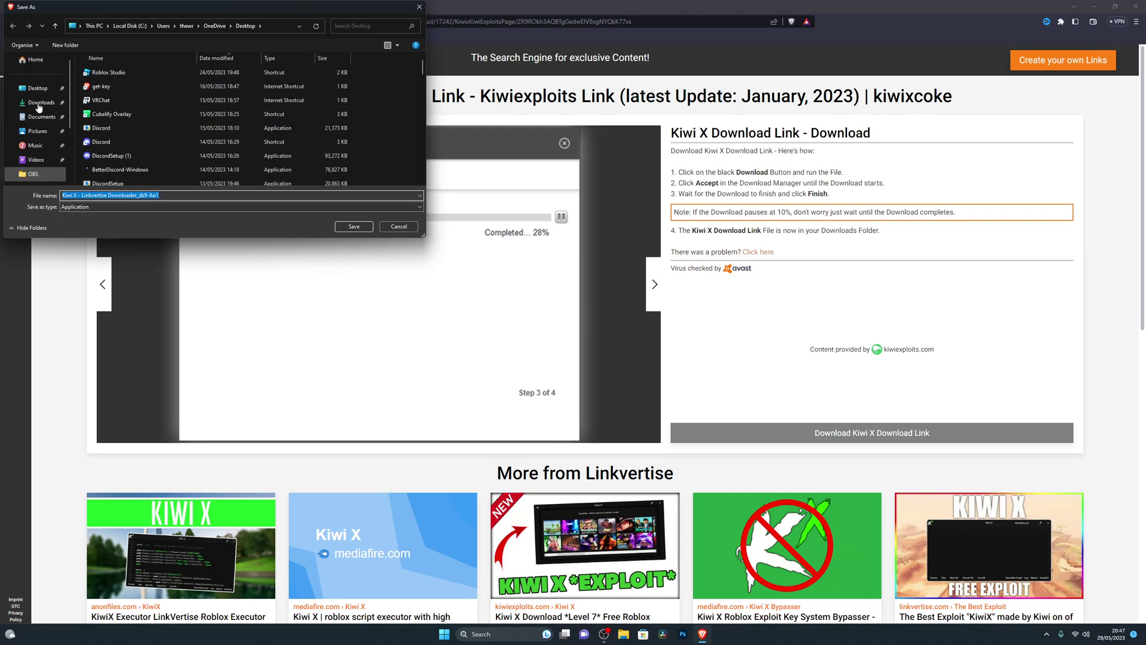
pyautogui.click(38, 89)
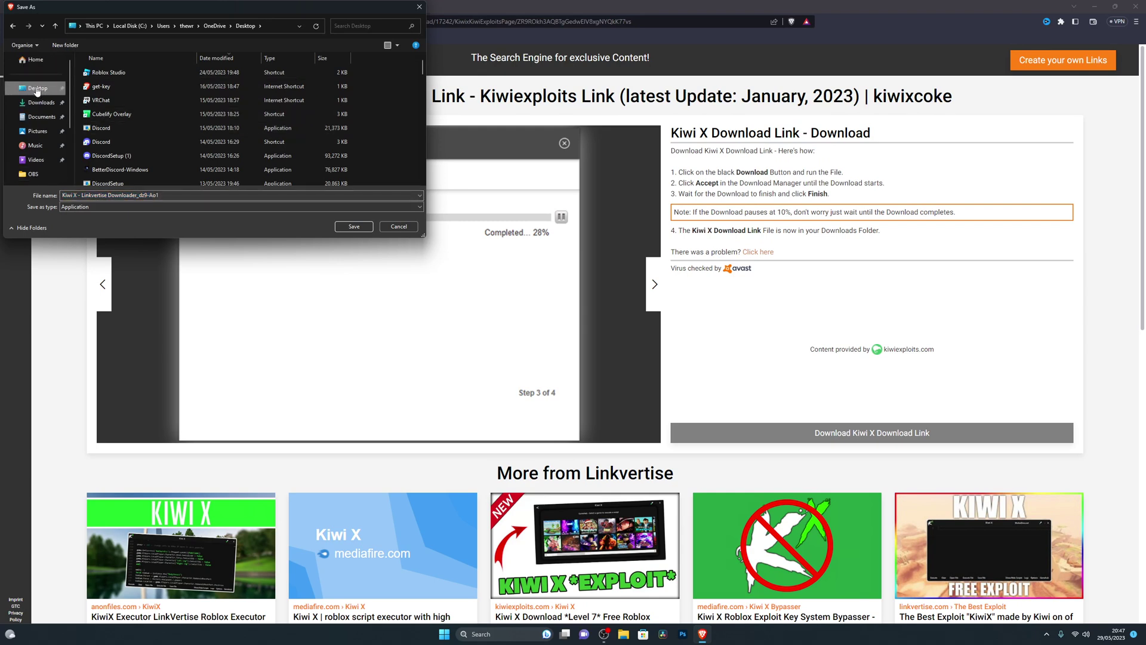
pyautogui.click(360, 230)
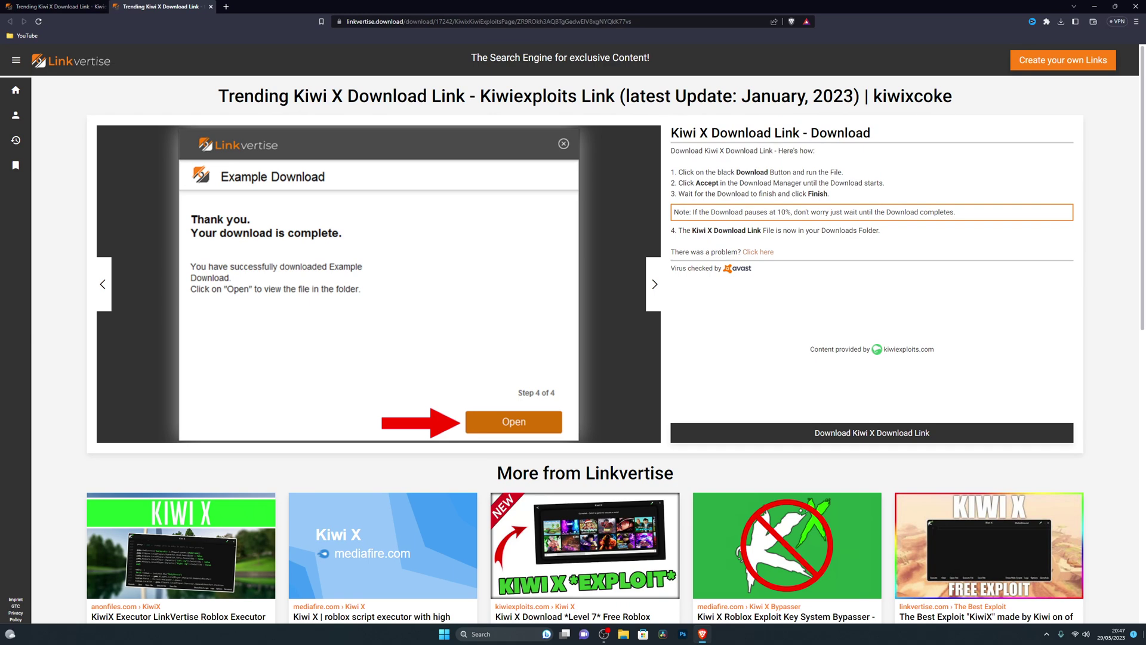
pyautogui.press('super+d')
# - Keep the blocked Kiwi X downloader in Brave's downloads list despite the danger warning
pyautogui.moveTo(61, 65); pyautogui.dragTo(17, 24)
pyautogui.press('super+d')
pyautogui.hotkey('ctrl', 'j')
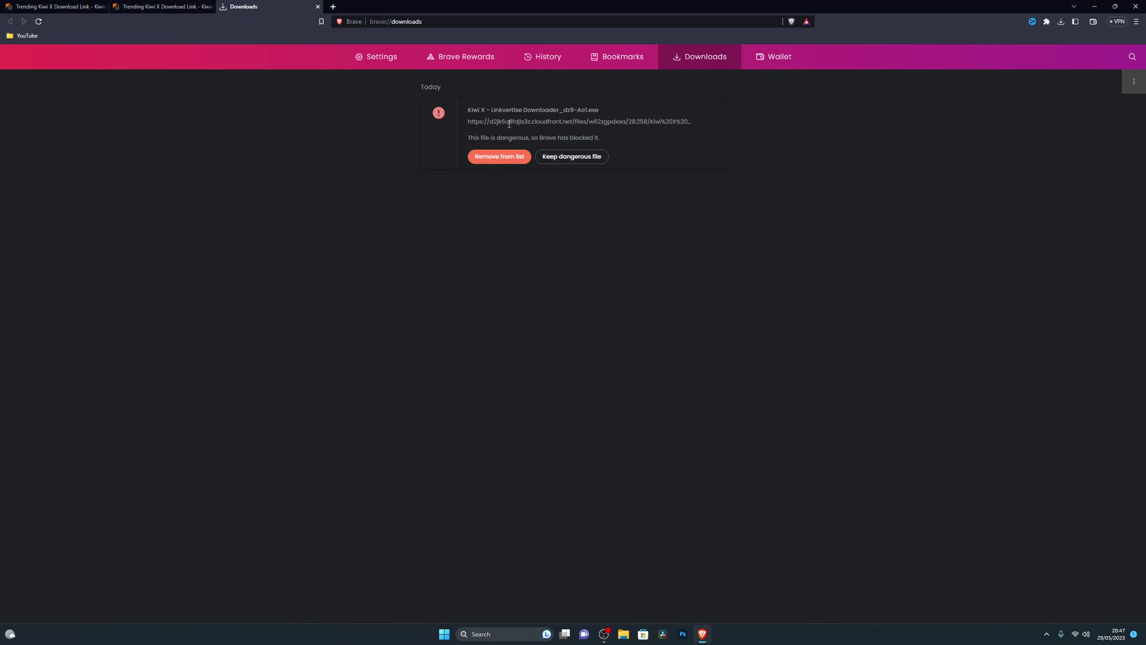
pyautogui.click(570, 157)
pyautogui.click(621, 92)
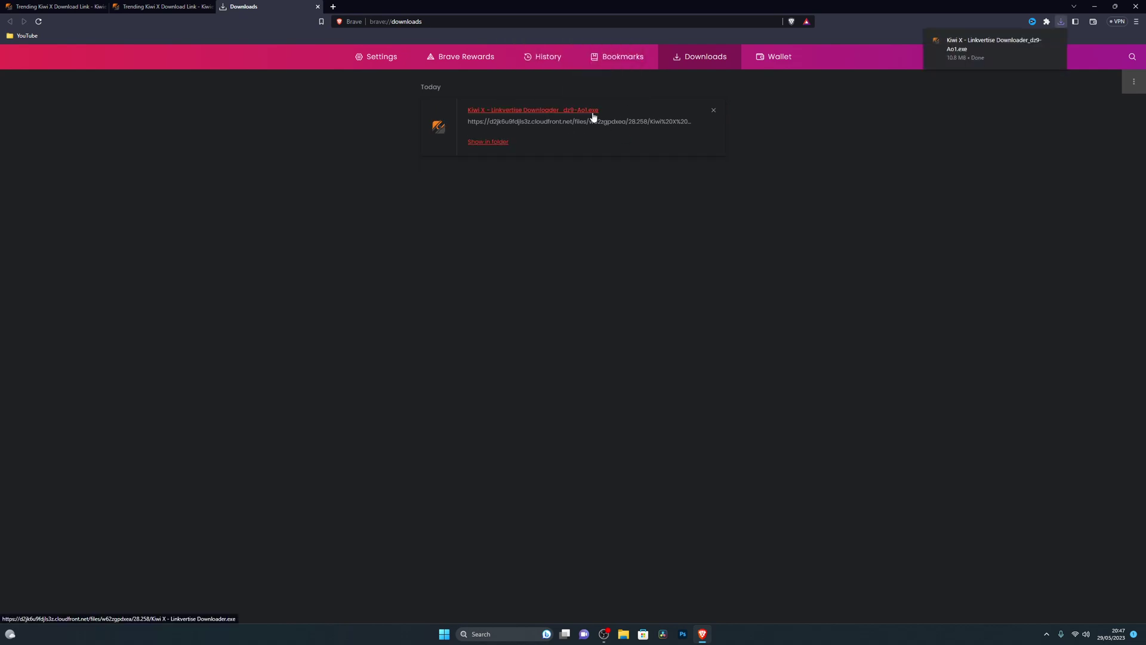
pyautogui.hotkey('ctrl', 'w')
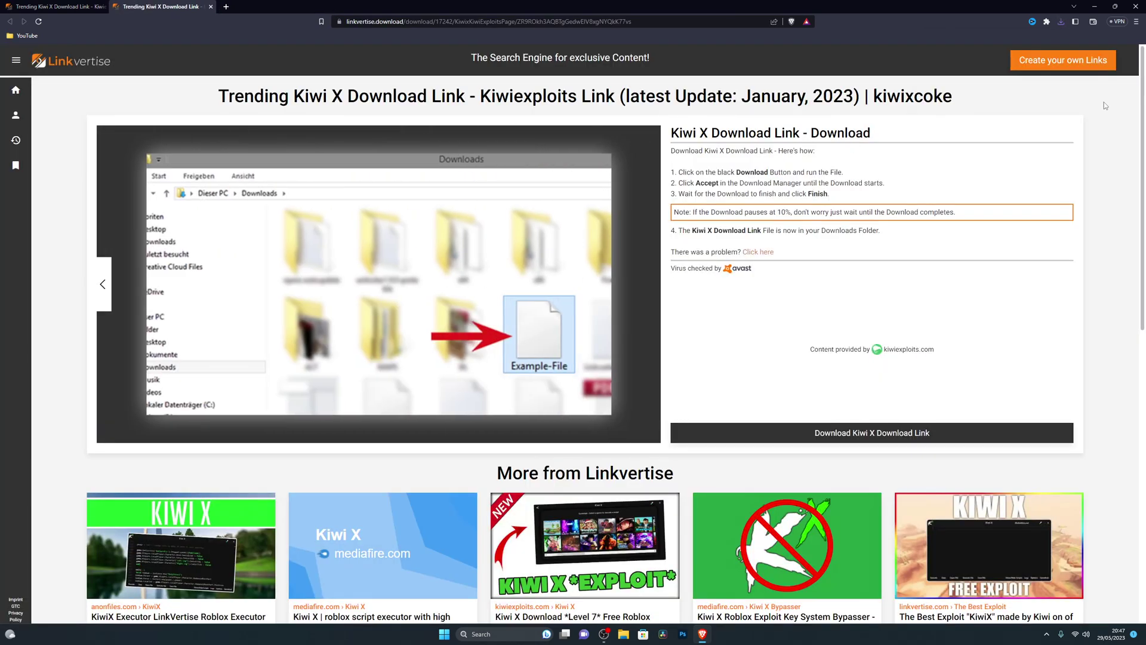
# - Minimise Brave and launch the Kiwi X downloader from its desktop icon
pyautogui.click(1135, 22)
pyautogui.click(1057, 116)
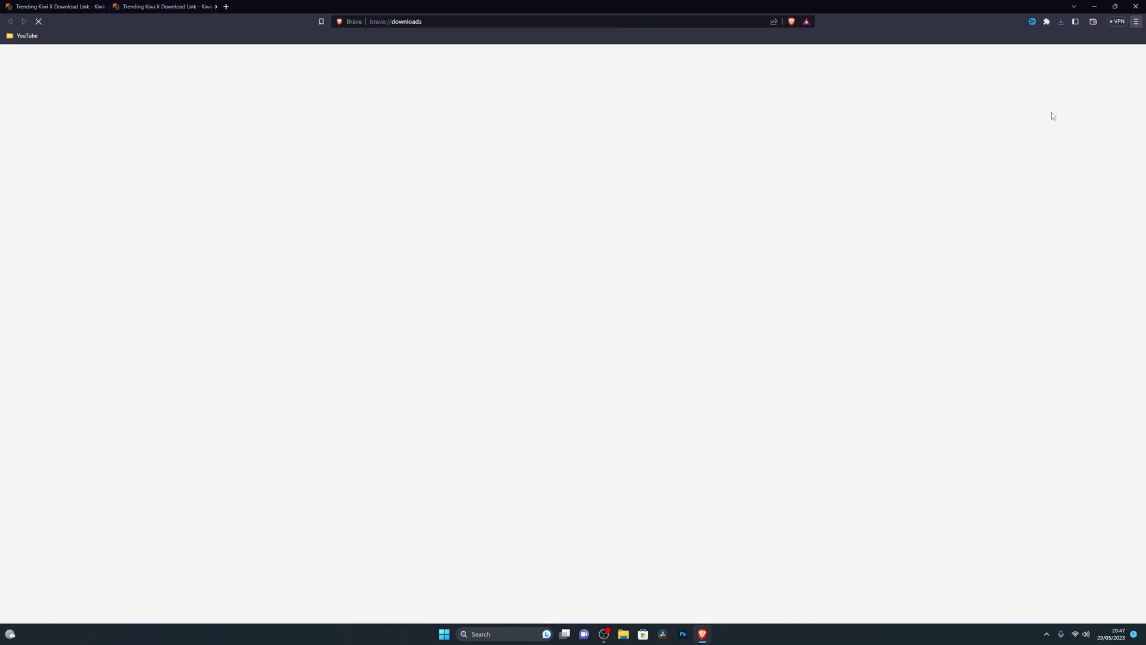
pyautogui.click(1090, 5)
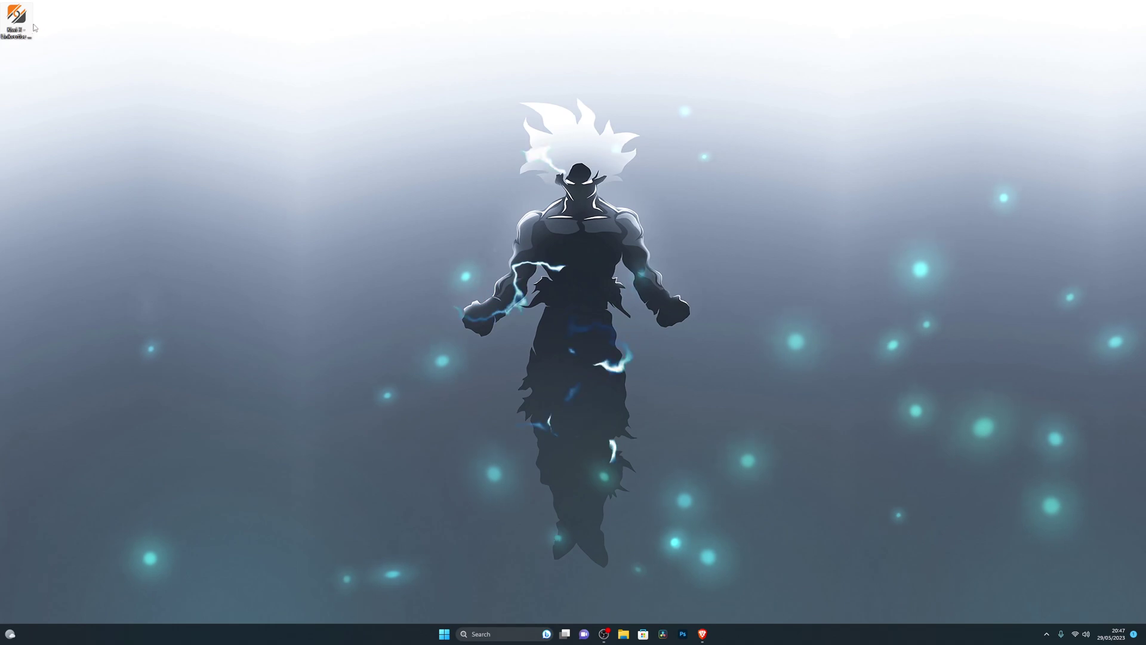
pyautogui.doubleClick(32, 30)
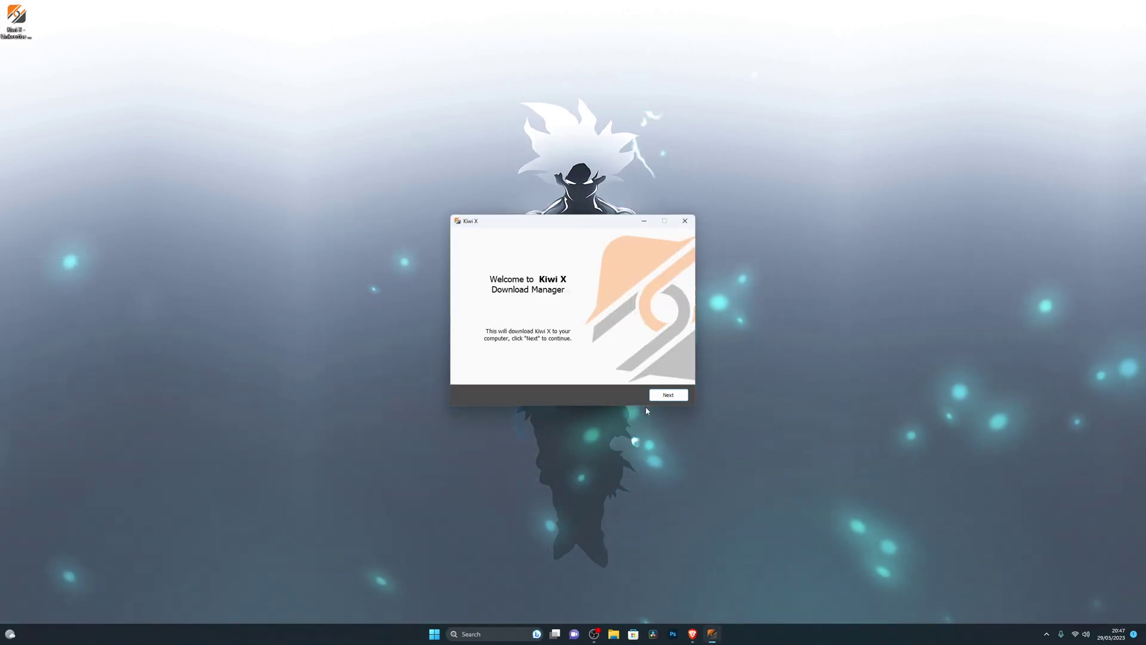
# - Get through the Kiwi X Download Manager, declining the AVG AntiVirus and Opera offers
pyautogui.click(667, 395)
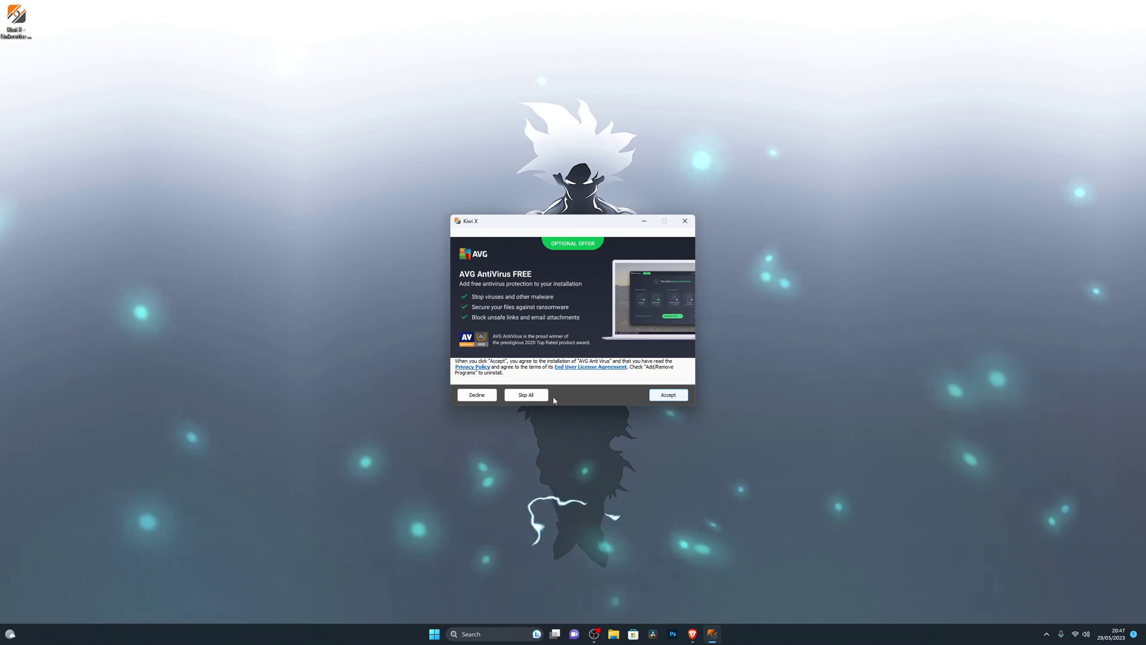
pyautogui.click(465, 397)
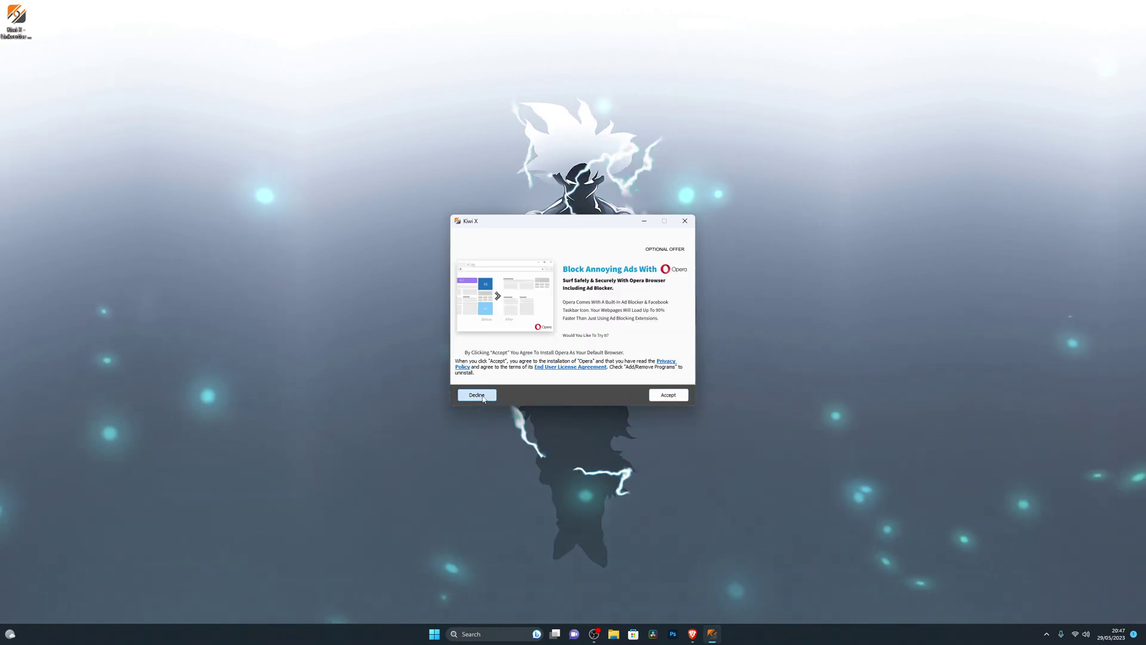
pyautogui.click(480, 396)
pyautogui.click(669, 395)
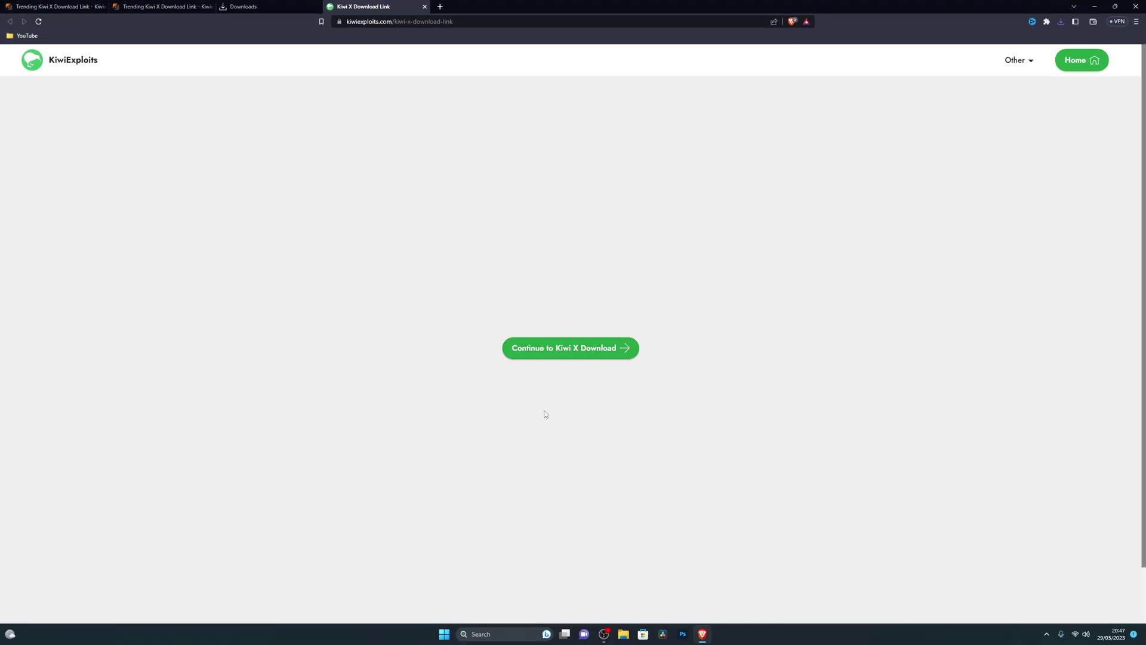
# - Save Kiwi_X.rar to the Desktop and keep it in Brave's downloads despite the block
pyautogui.click(576, 350)
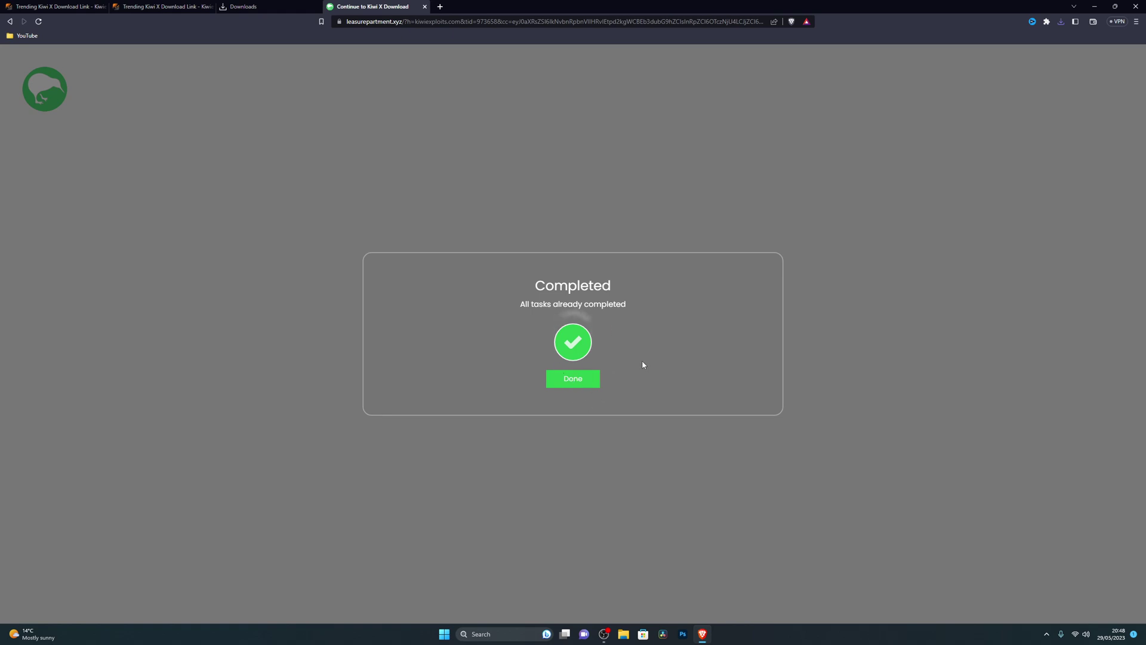
pyautogui.click(585, 386)
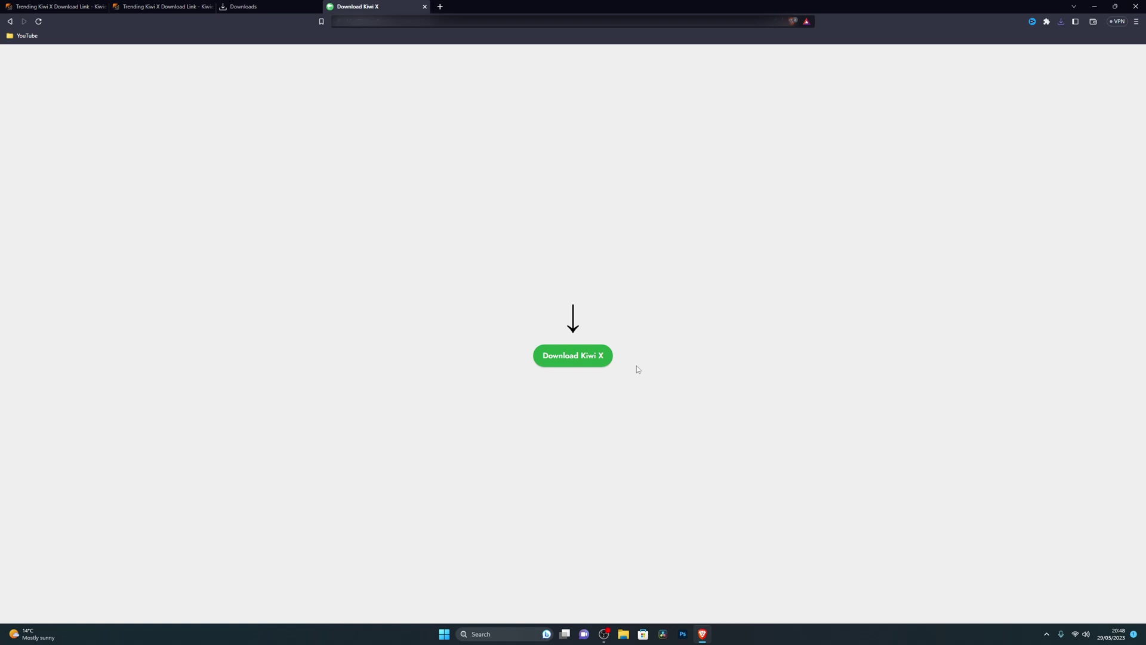
pyautogui.click(585, 362)
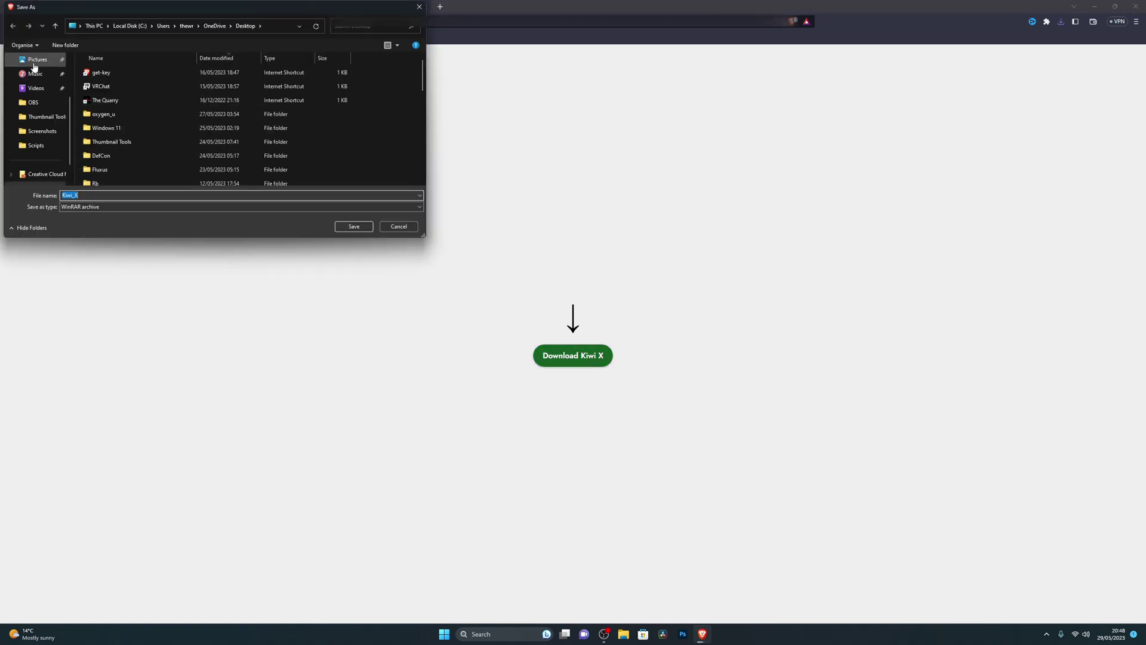
pyautogui.click(38, 89)
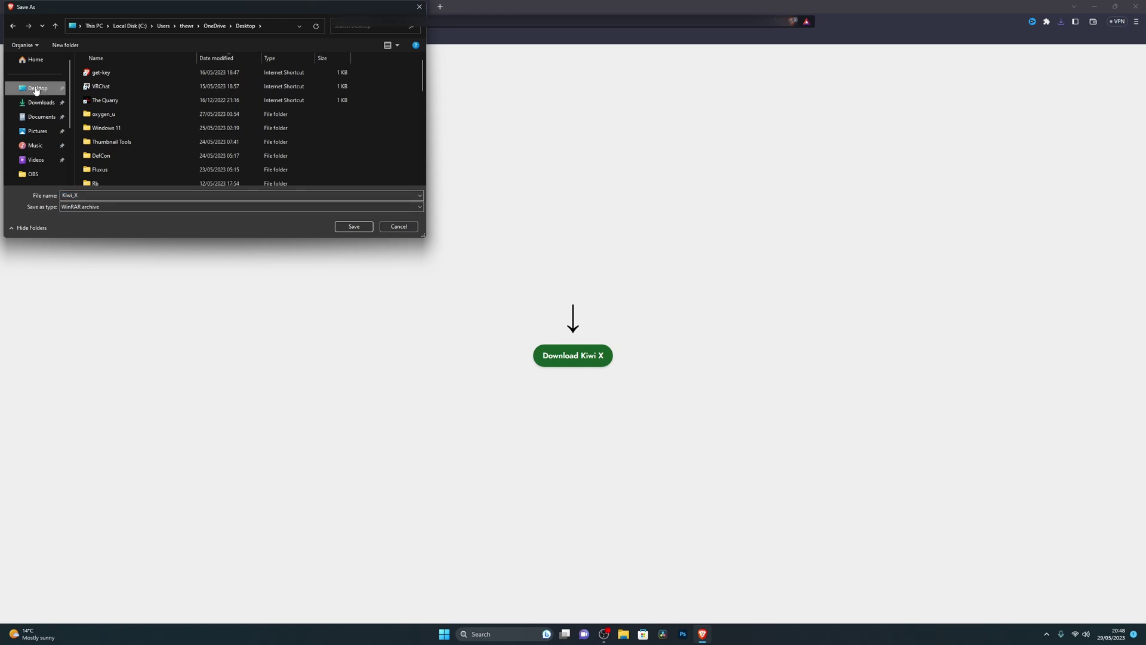
pyautogui.click(354, 227)
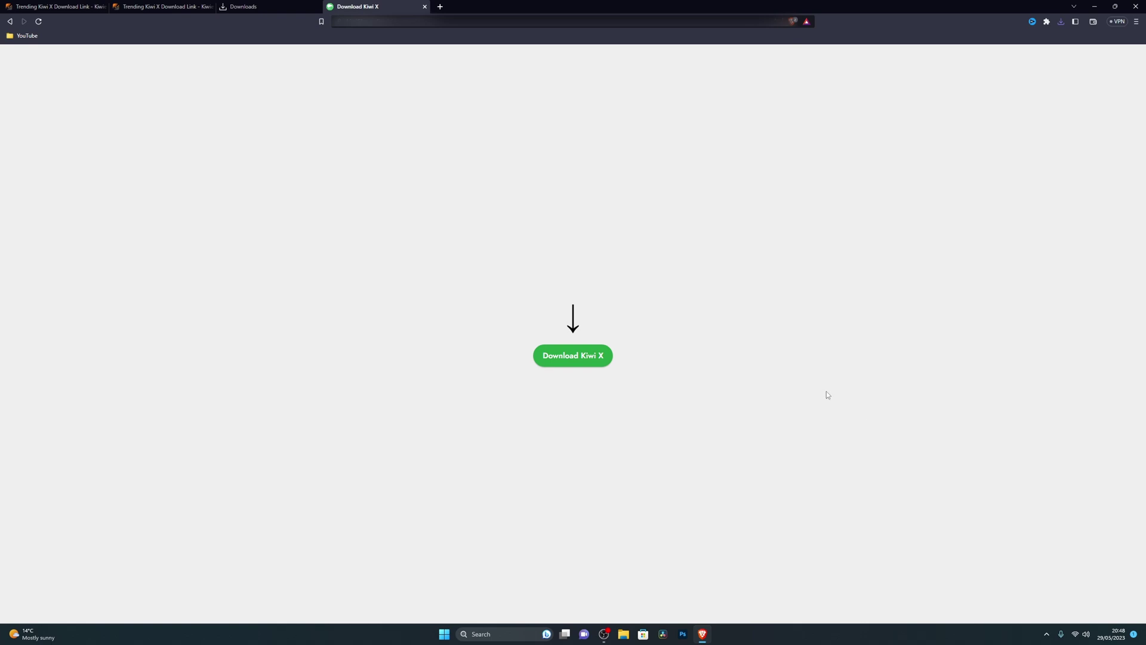
pyautogui.hotkey('ctrl', 'j')
pyautogui.click(575, 155)
# - Confirm keeping the dangerous Kiwi_X archive and move its icon on the desktop
pyautogui.click(614, 90)
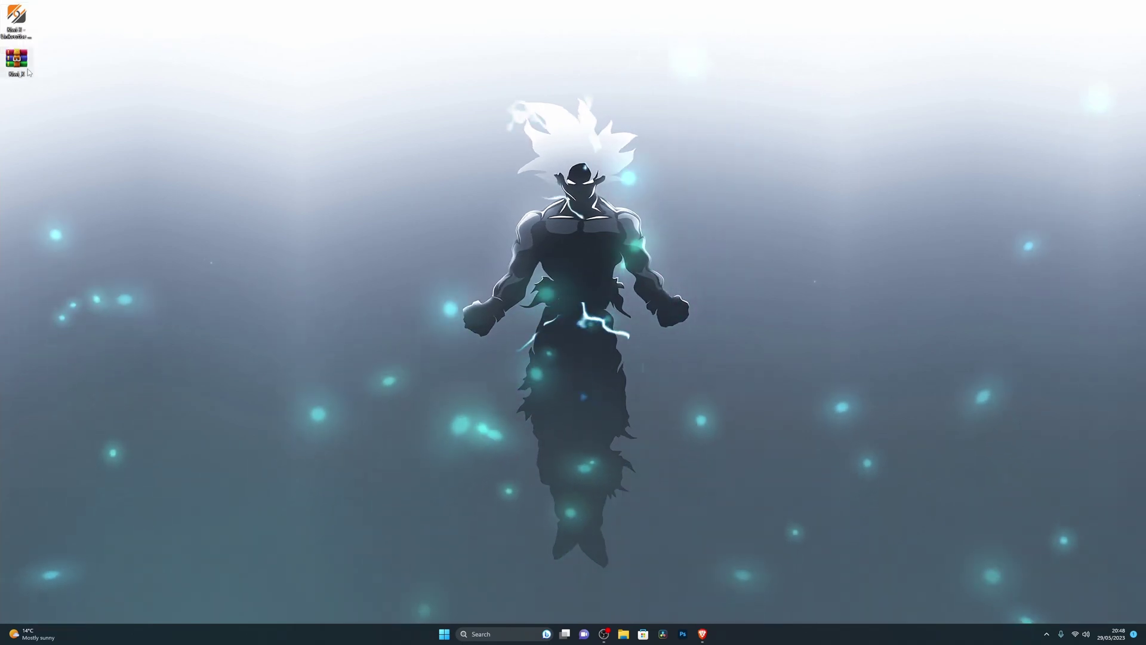
pyautogui.moveTo(28, 70); pyautogui.dragTo(464, 248)
pyautogui.moveTo(561, 355); pyautogui.dragTo(370, 209)
pyautogui.moveTo(374, 150); pyautogui.dragTo(517, 315)
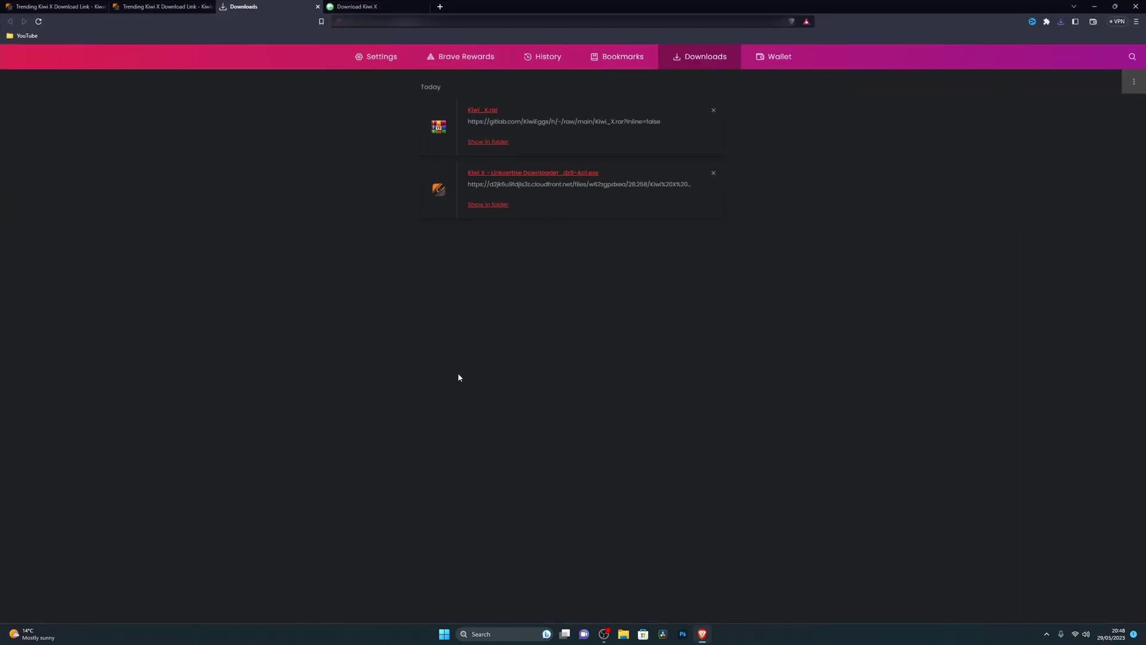
# - Load the pasted win-rar.com download page in a new tab
pyautogui.hotkey('ctrl', 't')
pyautogui.hotkey('ctrl', 'v')
pyautogui.press('Return')
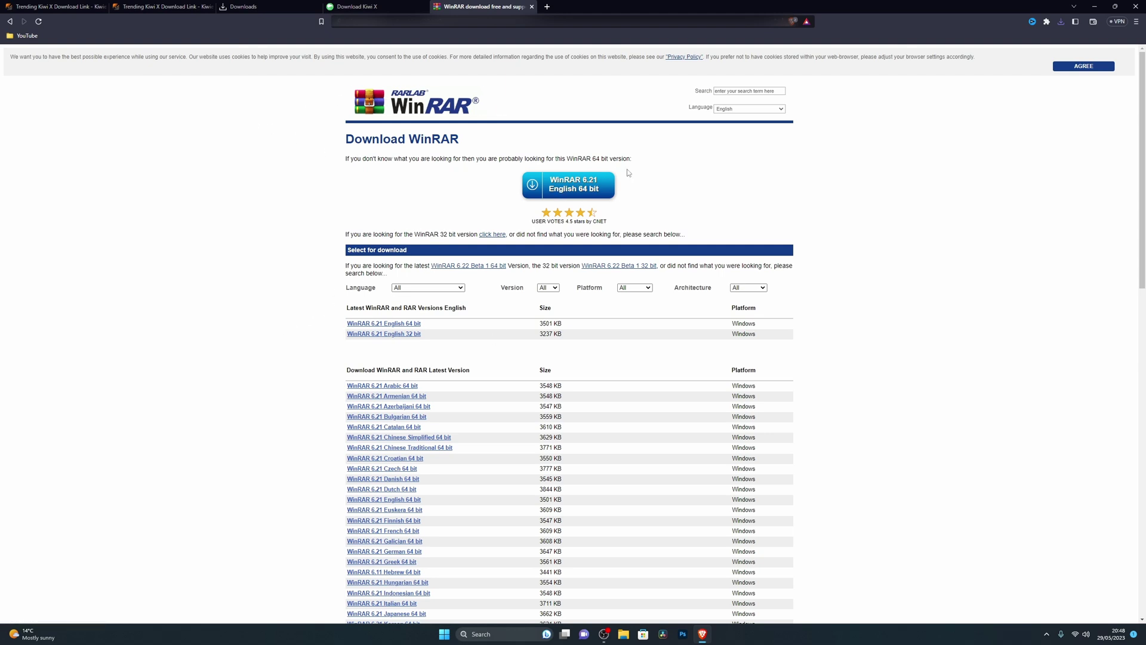
# - Download and install WinRAR 6.21 English 64 bit, then return to the desktop
pyautogui.click(587, 183)
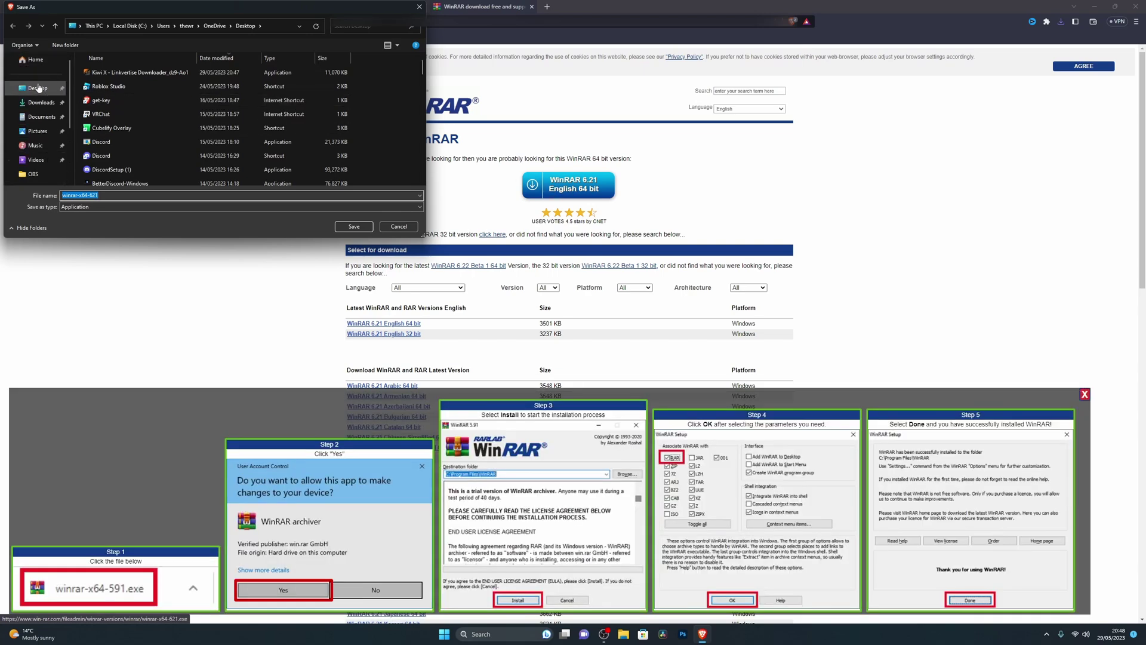
pyautogui.click(354, 227)
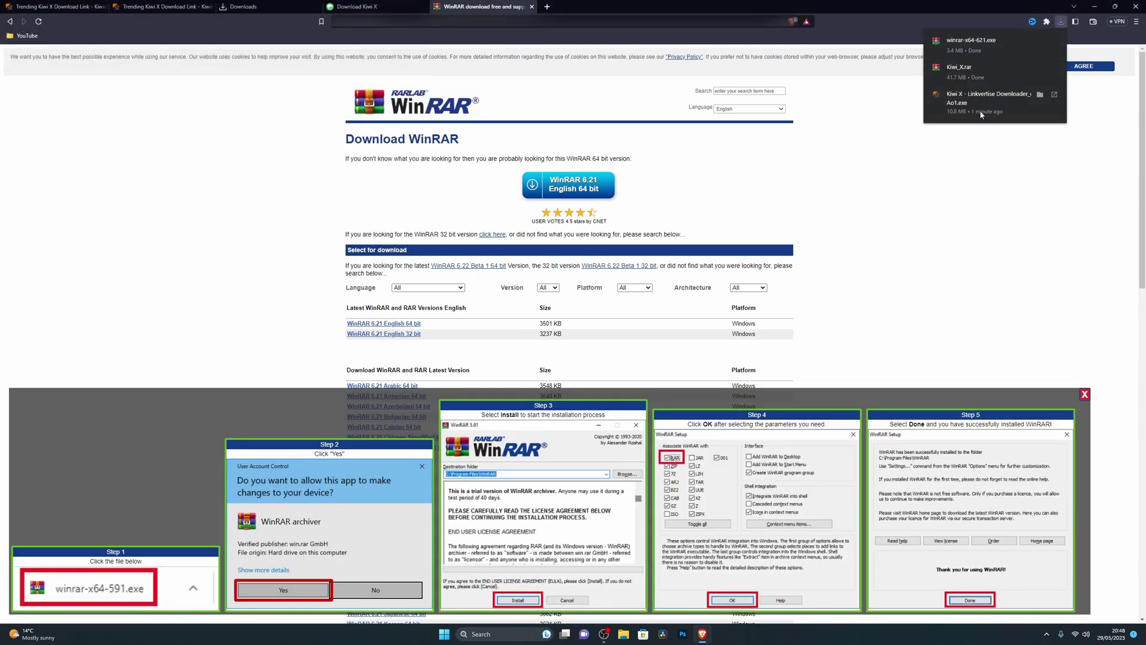
pyautogui.click(959, 53)
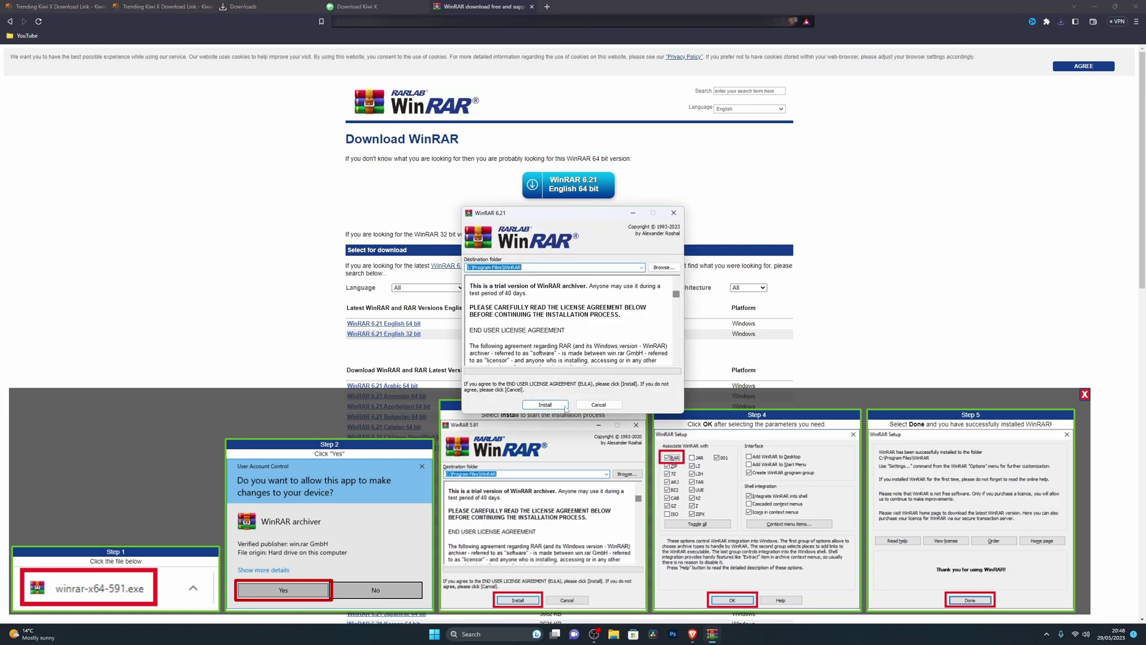
pyautogui.click(552, 399)
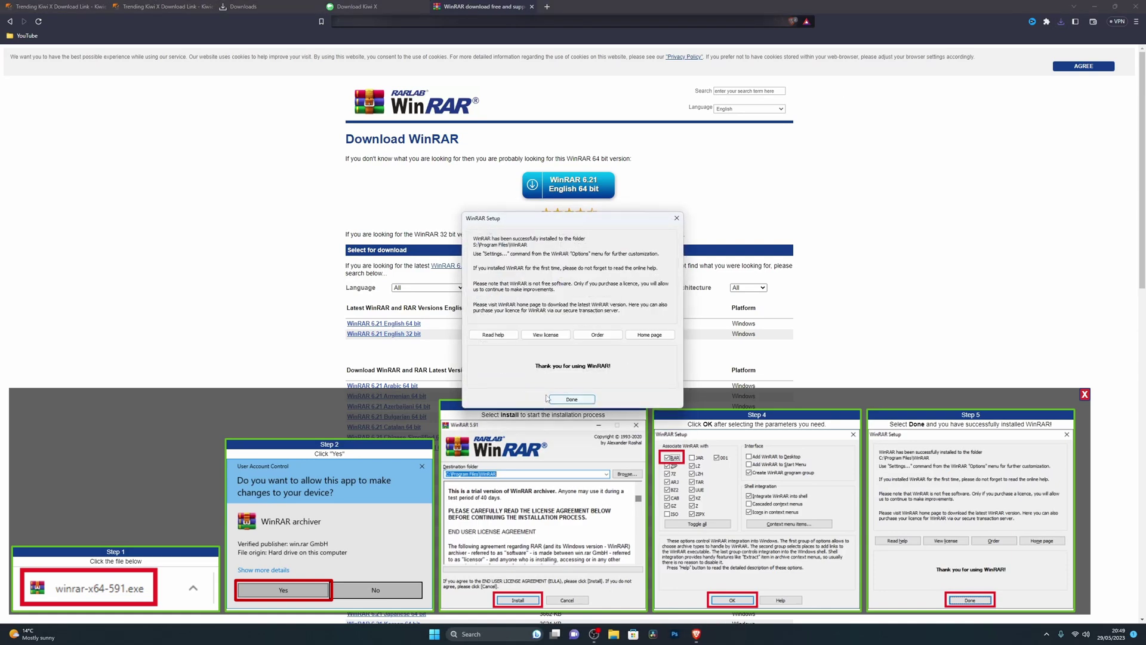
pyautogui.click(572, 399)
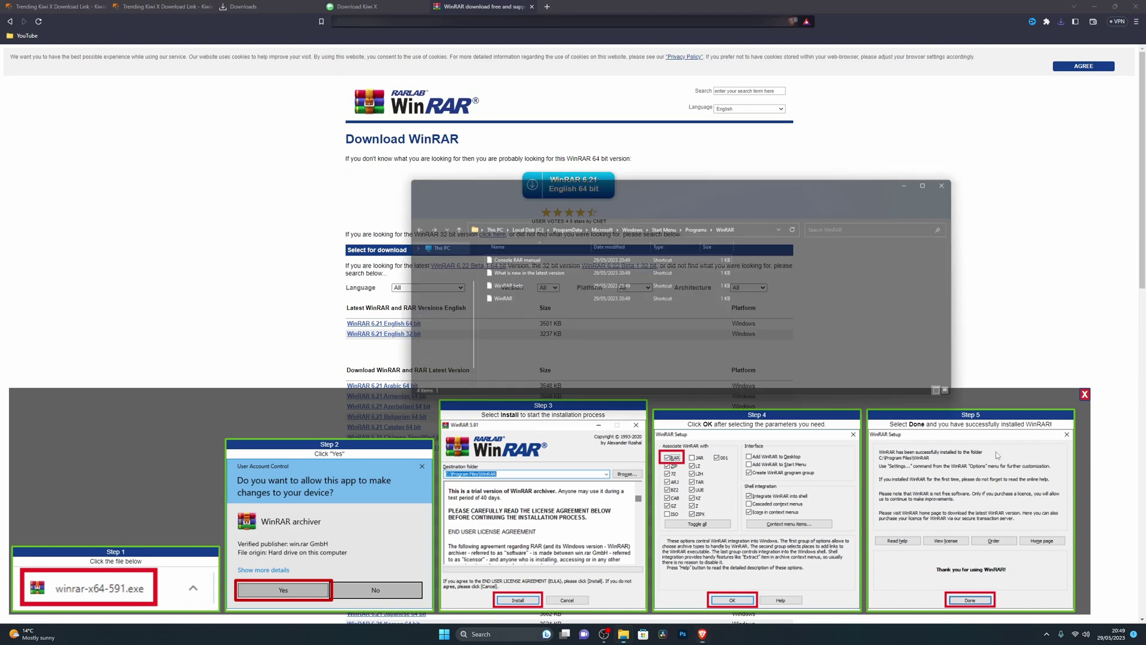
pyautogui.click(925, 177)
pyautogui.press('super+d')
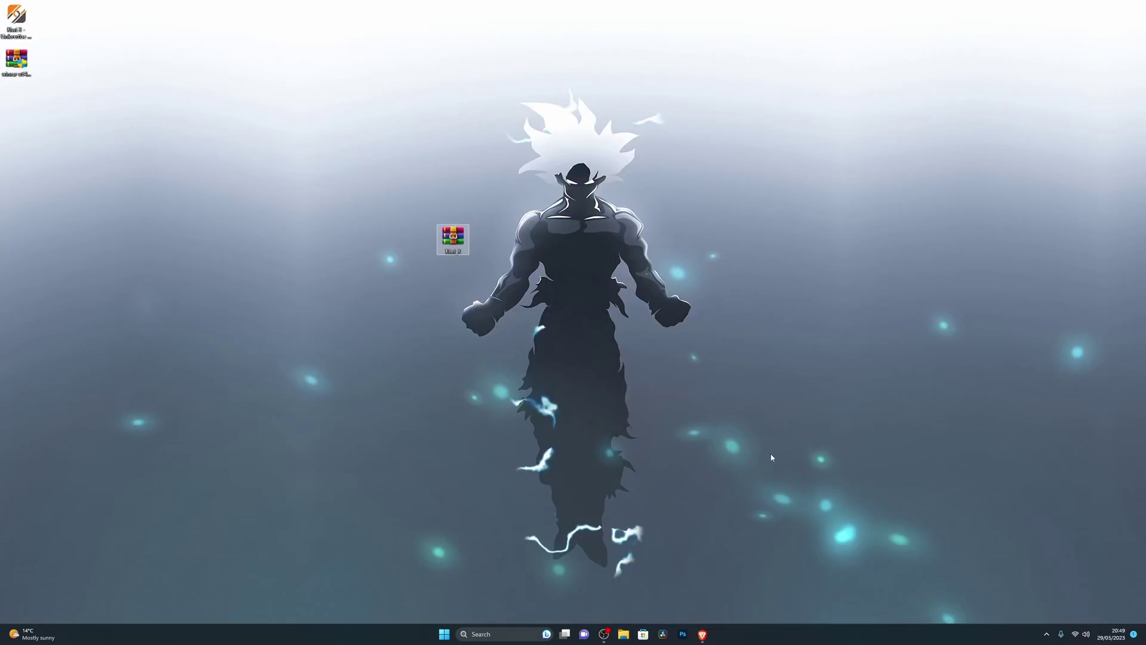
# - Open Kiwi_X.rar with WinRAR archiver and dismiss the purchase reminder
pyautogui.moveTo(453, 240)
pyautogui.mouseDown()
pyautogui.moveTo(421, 274)
pyautogui.moveTo(490, 331)
pyautogui.moveTo(488, 288)
pyautogui.moveTo(516, 304)
pyautogui.moveTo(549, 358)
pyautogui.moveTo(420, 228)
pyautogui.moveTo(458, 259)
pyautogui.mouseUp()
pyautogui.moveTo(417, 206); pyautogui.dragTo(575, 393)
pyautogui.moveTo(391, 211); pyautogui.dragTo(600, 364)
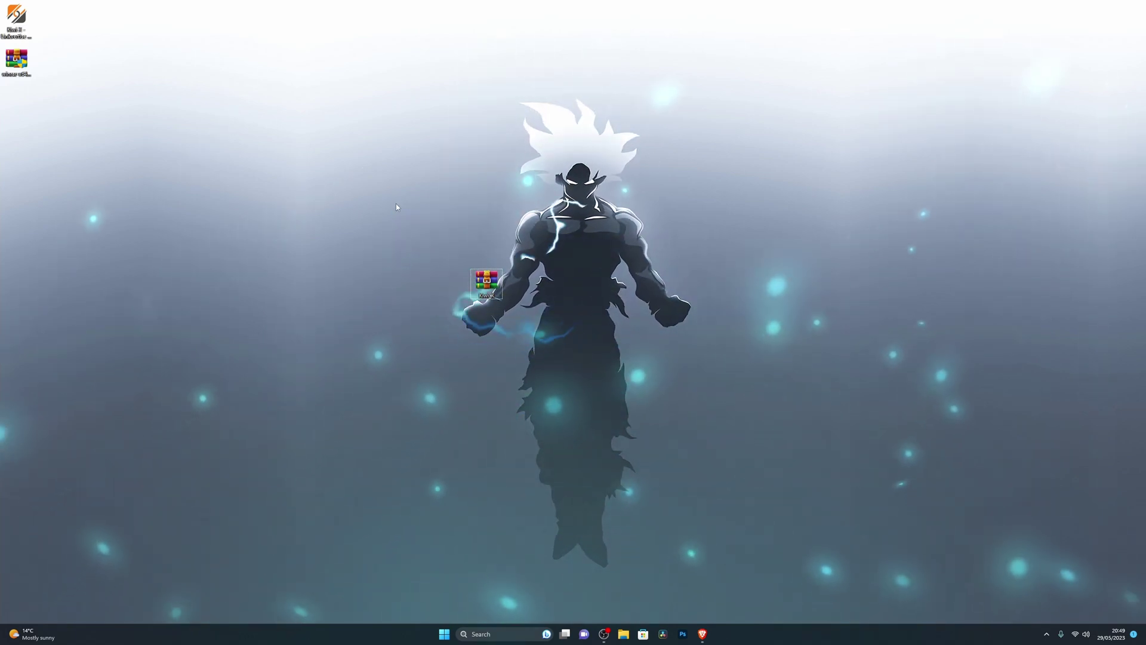
pyautogui.rightClick(485, 285)
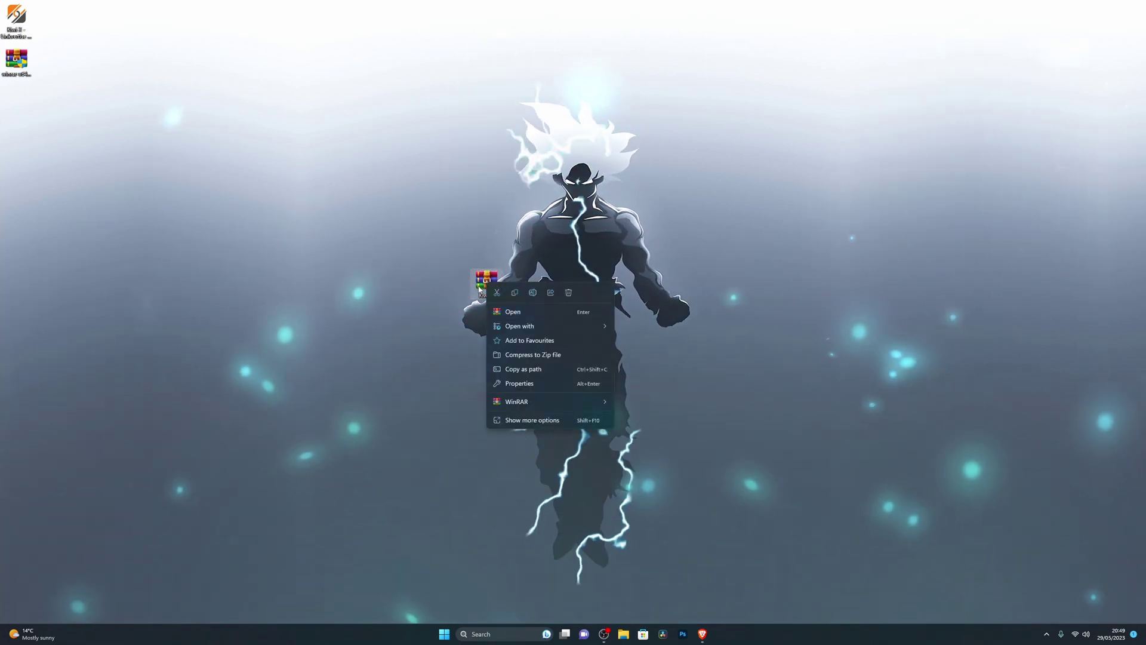
pyautogui.moveTo(506, 403)
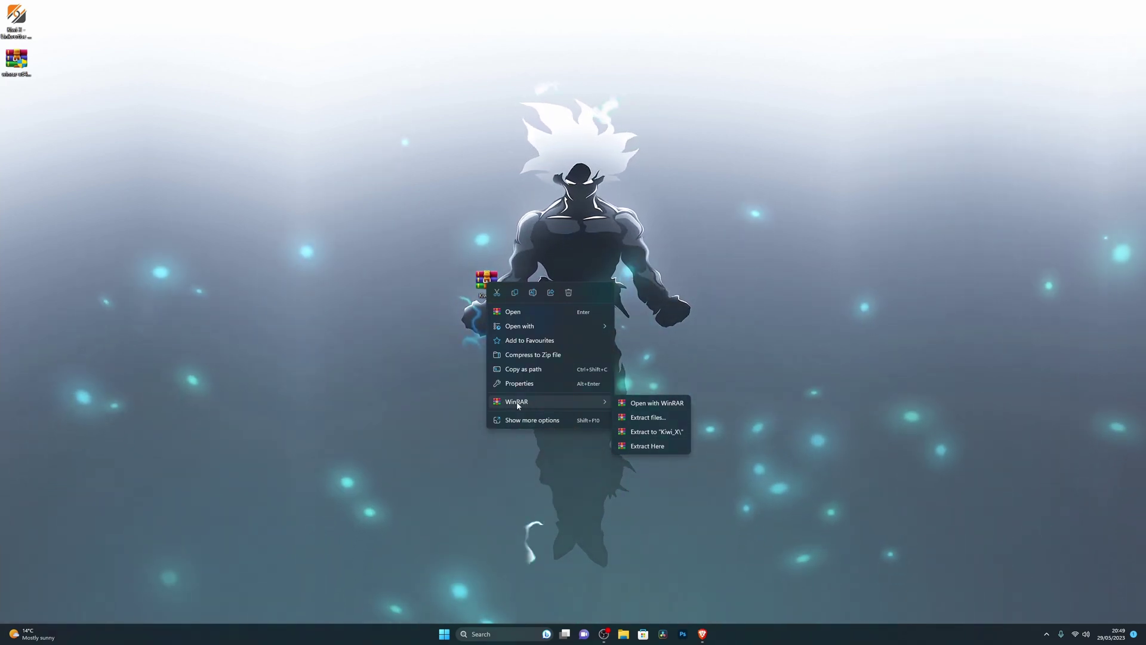
pyautogui.moveTo(513, 327)
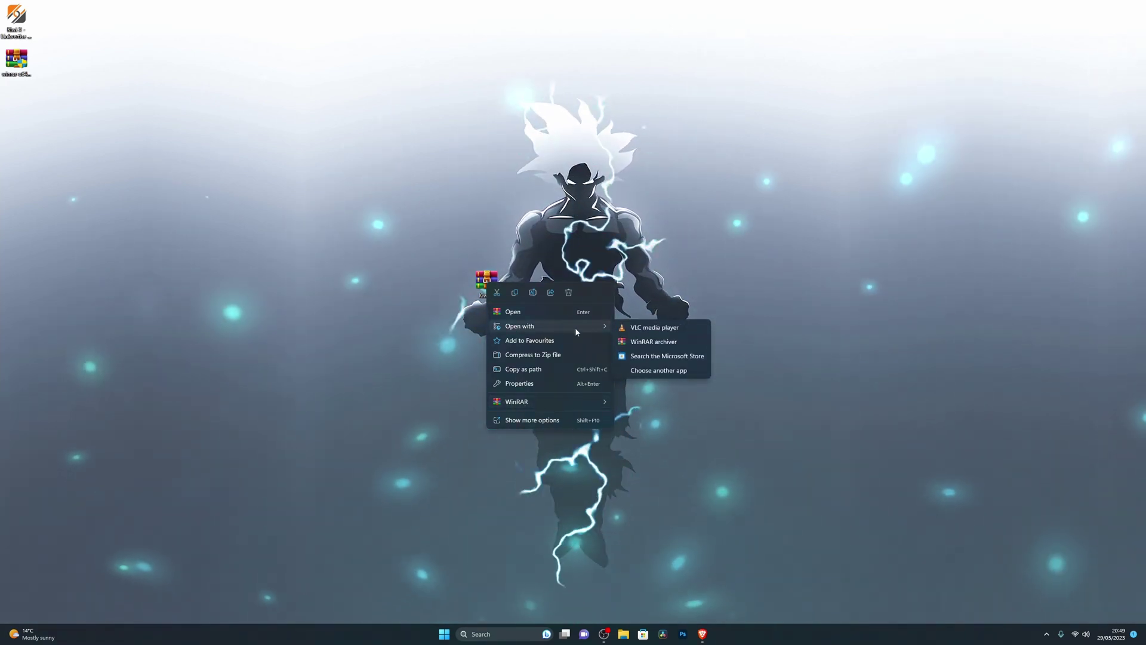
pyautogui.click(649, 341)
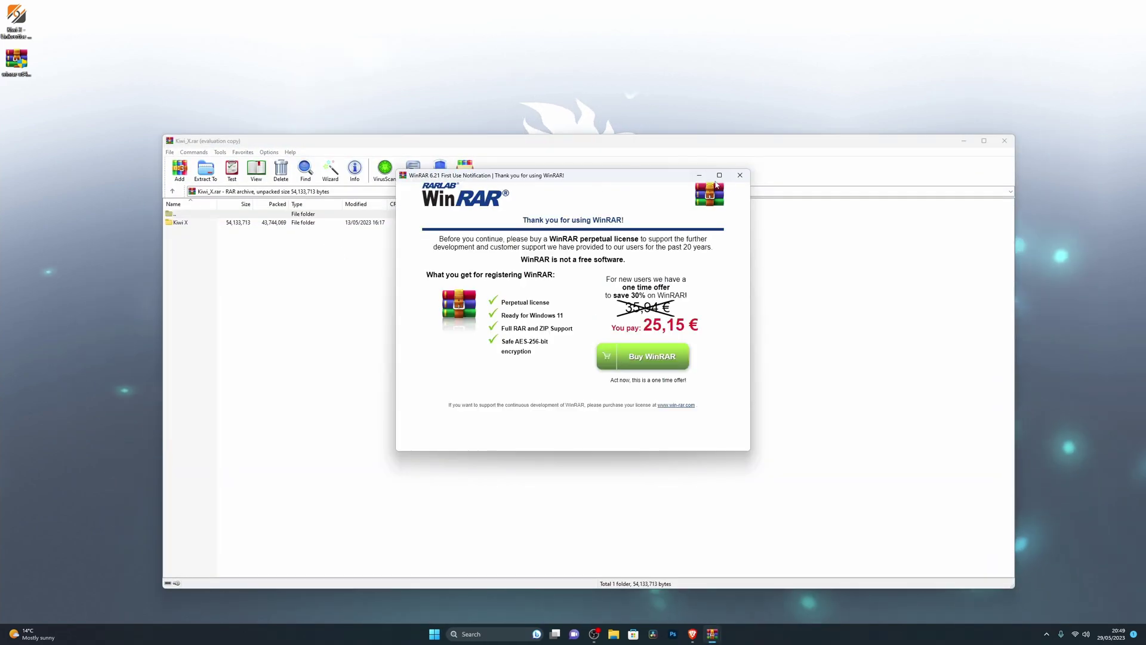
pyautogui.press('Escape')
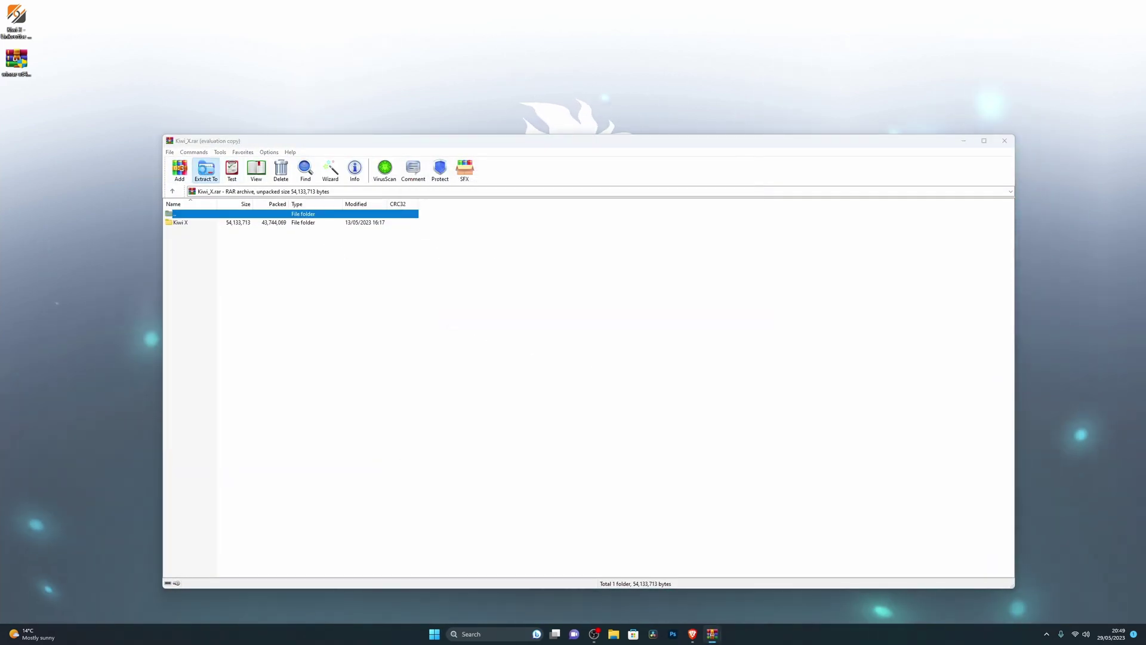
# - Extract the Kiwi X folder to the Desktop path and close WinRAR
pyautogui.click(204, 172)
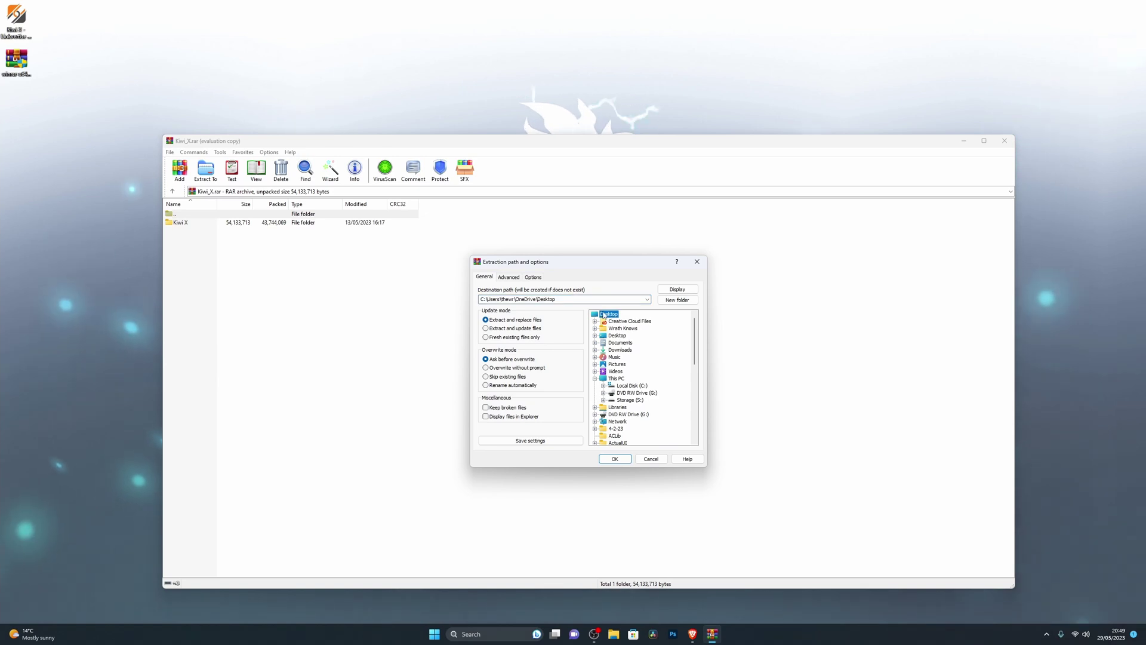
pyautogui.press('Return')
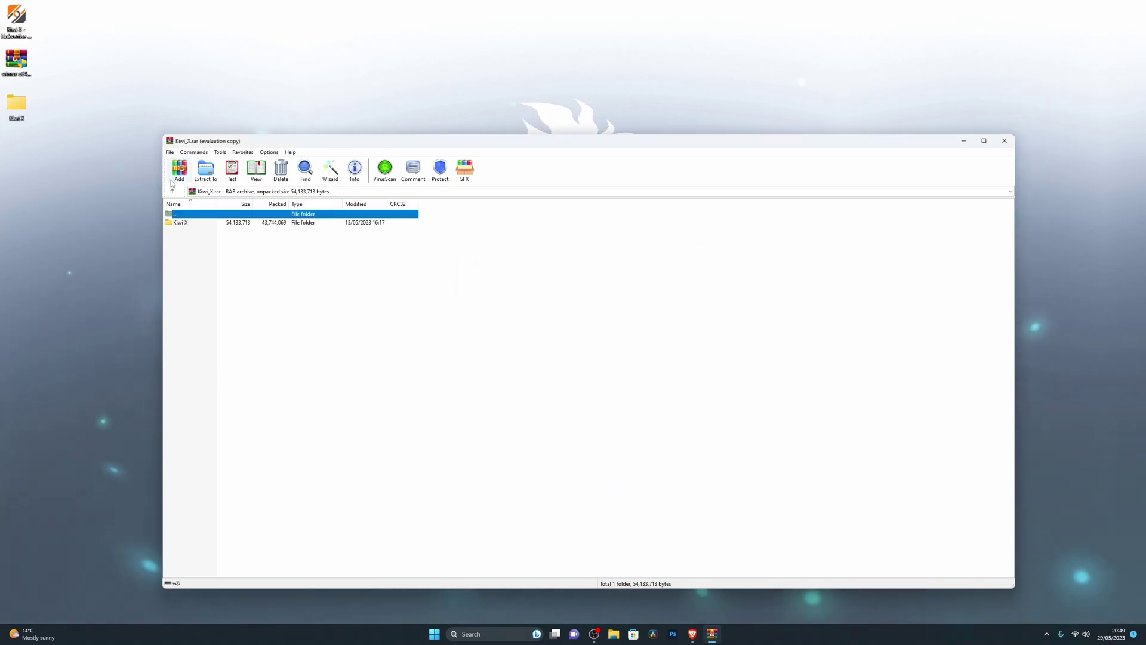
pyautogui.moveTo(43, 135); pyautogui.dragTo(17, 99)
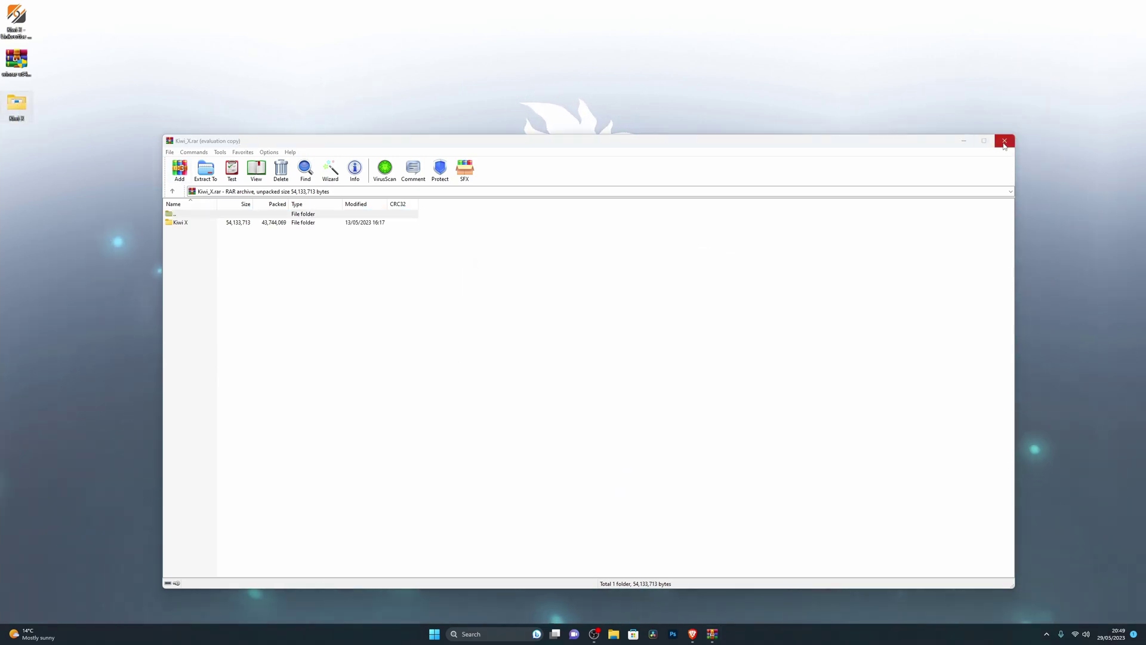
pyautogui.click(1004, 142)
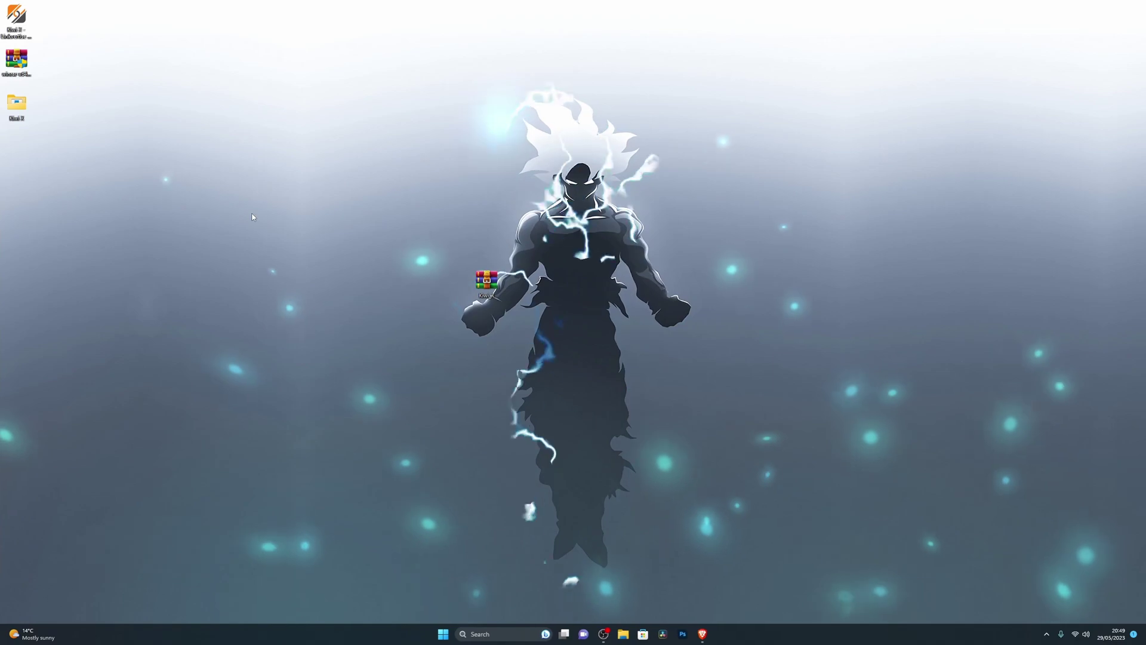
pyautogui.rightClick(25, 107)
# - Delete the old Kiwi X folder and extract Kiwi_X.rar into a new Kiwi_X folder with WinRAR
pyautogui.click(94, 116)
pyautogui.rightClick(486, 282)
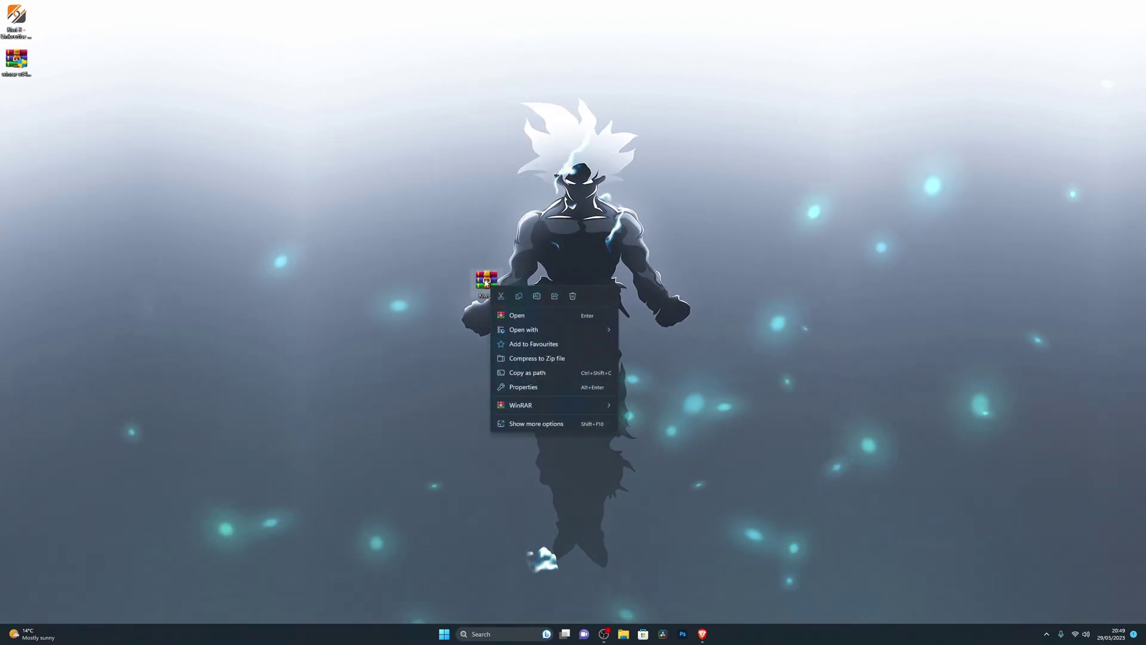
pyautogui.moveTo(606, 409)
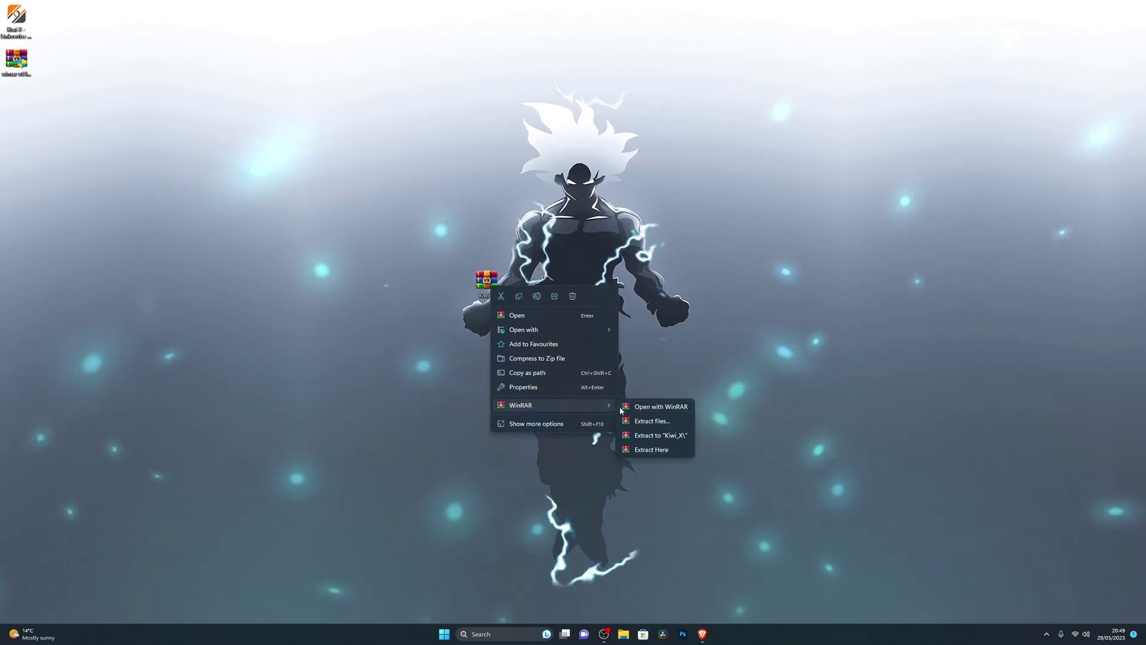
pyautogui.click(673, 435)
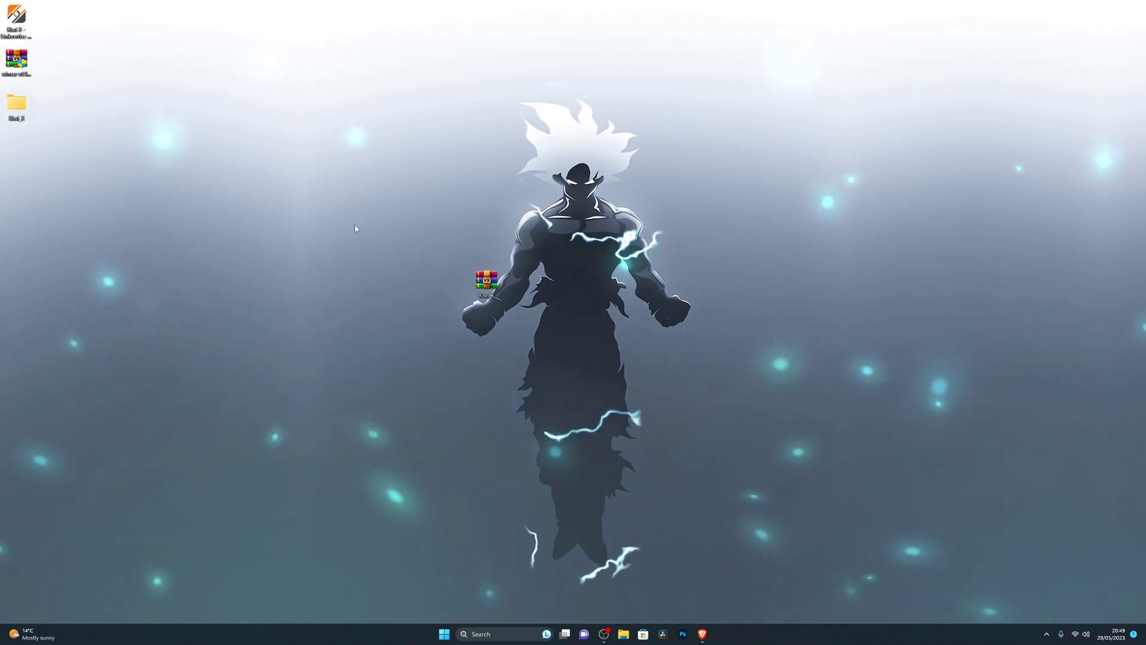
# - Delete the Kiwi_X.rar archive and drag the Kiwi_X folder to the desktop centre
pyautogui.rightClick(487, 283)
pyautogui.press('Escape')
pyautogui.press('Delete')
pyautogui.moveTo(16, 104); pyautogui.dragTo(687, 238)
pyautogui.moveTo(771, 310); pyautogui.dragTo(831, 358)
pyautogui.rightClick(724, 249)
pyautogui.click(540, 253)
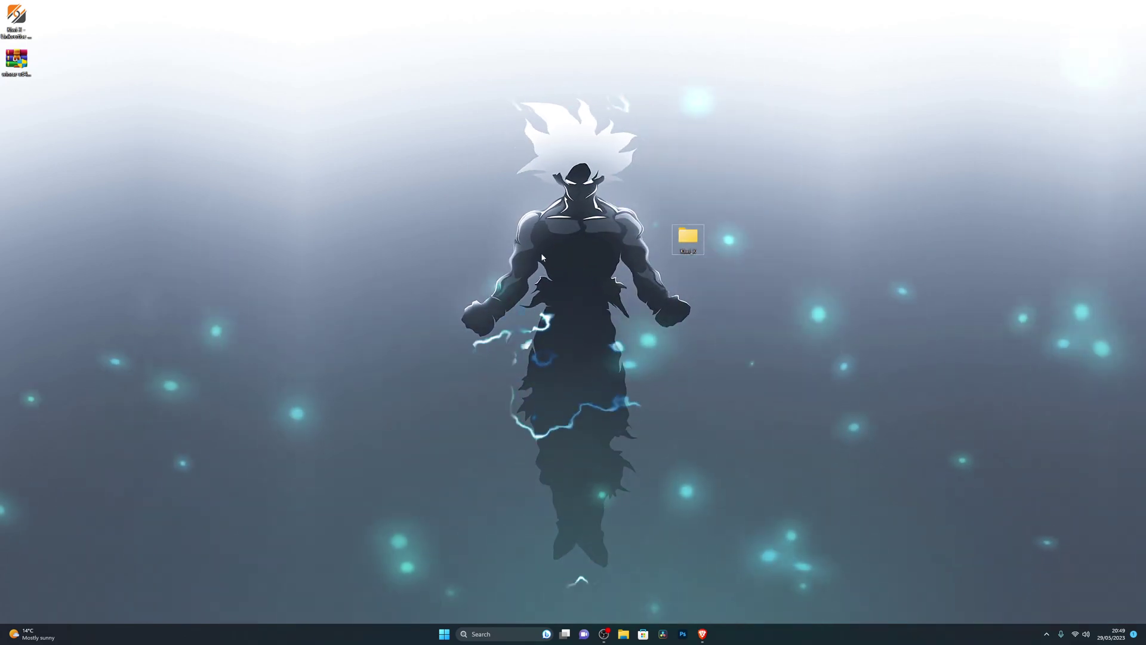
# - Search 'virus' in Start to open Virus & threat protection, moving the window right
pyautogui.press('super')
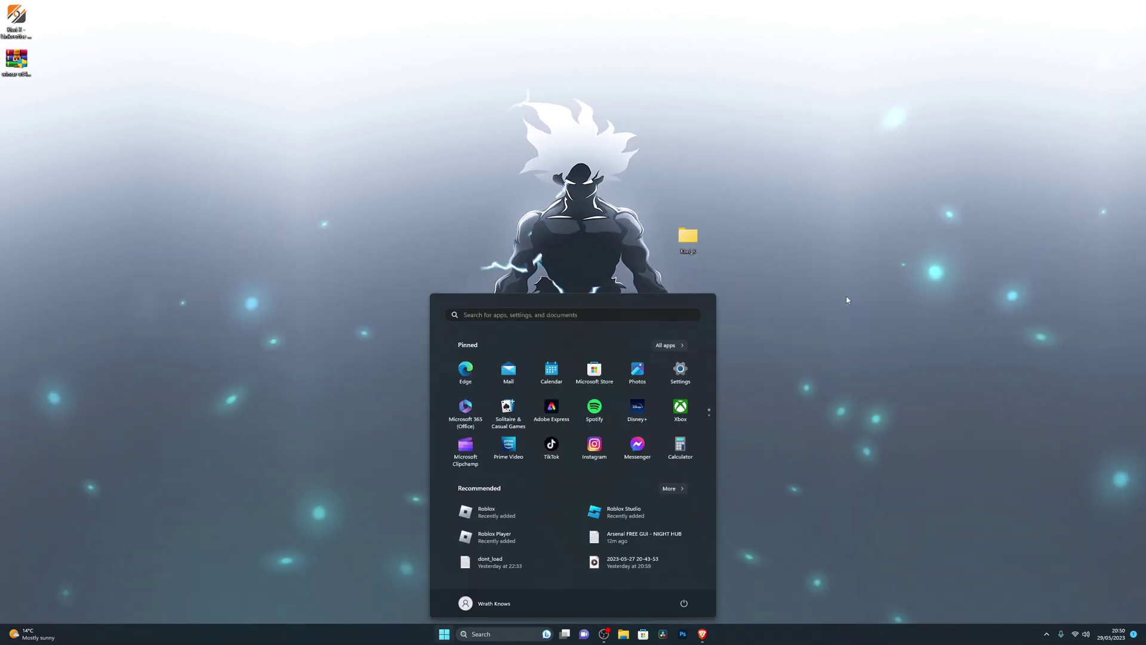
pyautogui.write('virus')
pyautogui.press('Return')
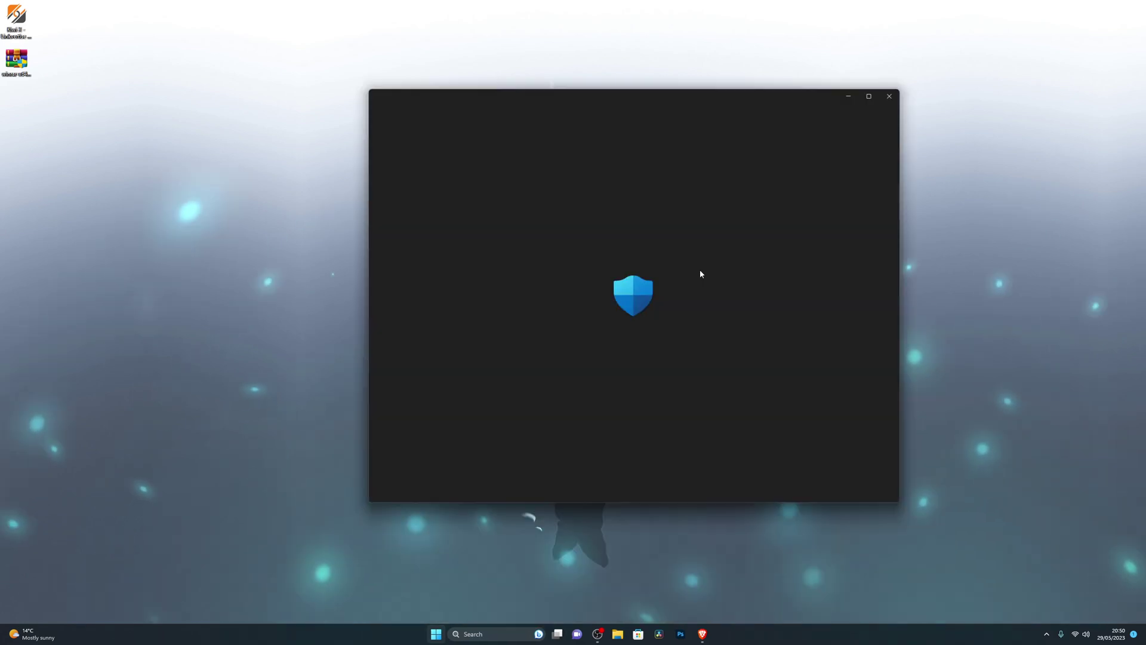
pyautogui.moveTo(766, 97); pyautogui.dragTo(929, 103)
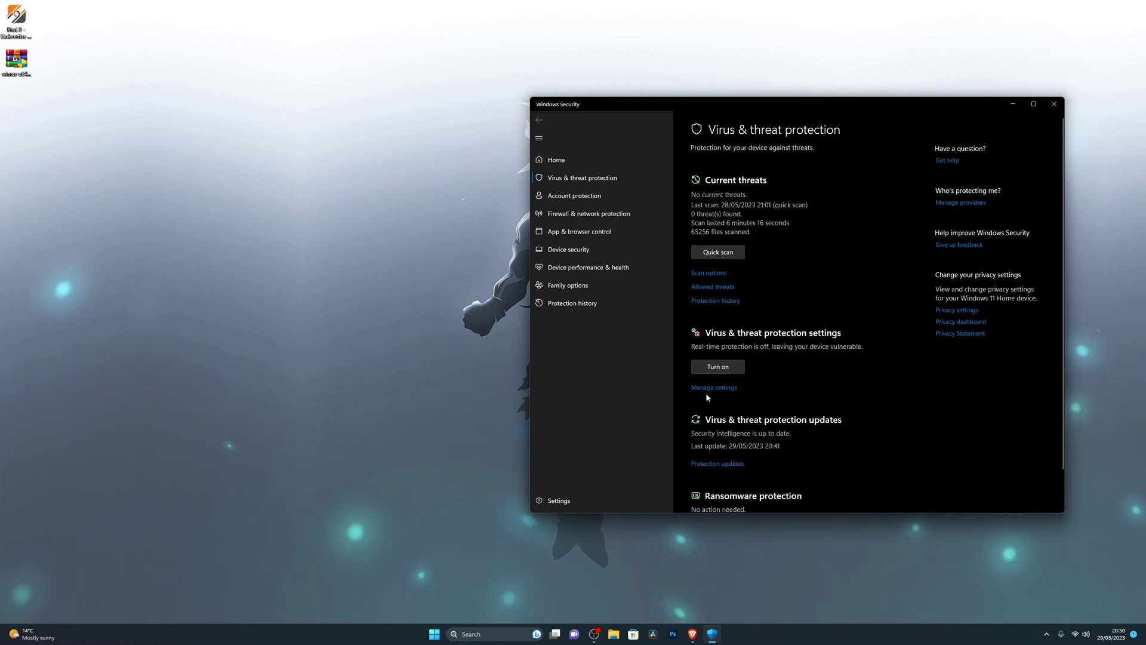
# - In Virus & threat protection settings, open Add or remove exclusions and begin adding an exclusion
pyautogui.click(713, 388)
pyautogui.scroll(-5, 726, 328)
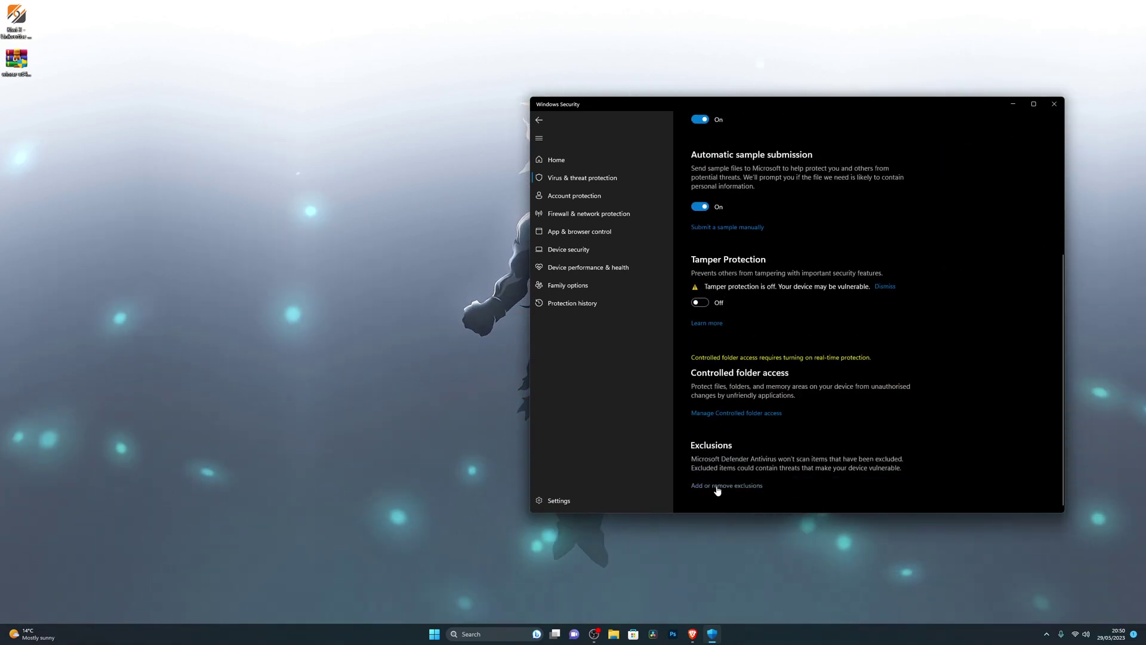
pyautogui.scroll(2, 705, 491)
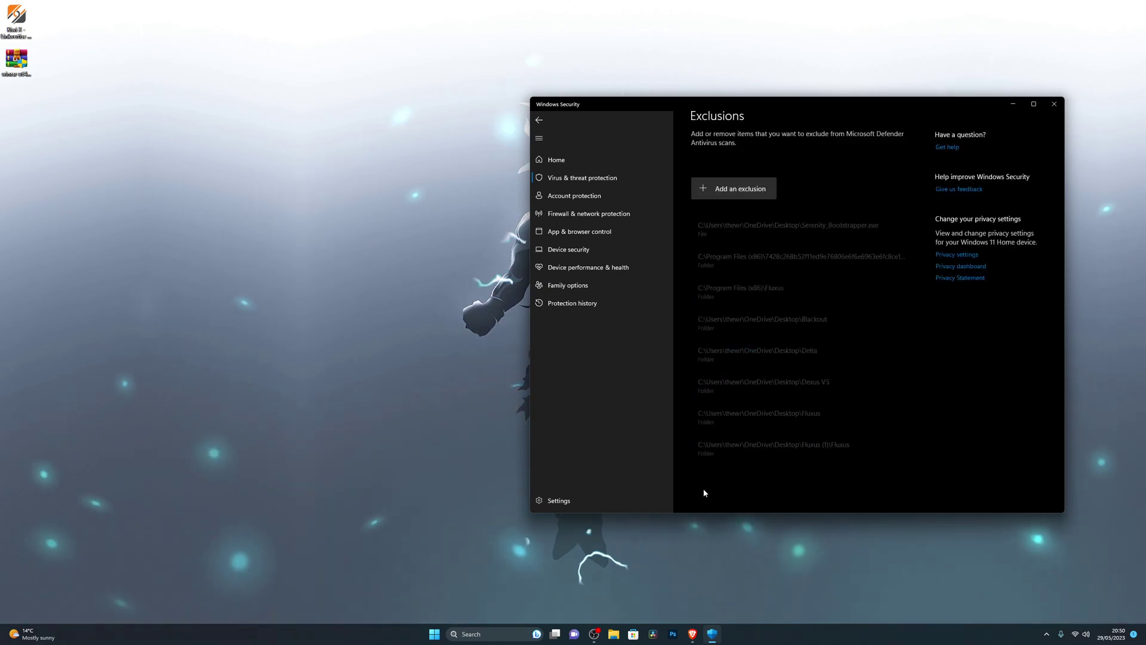
pyautogui.scroll(-2, 705, 491)
pyautogui.click(704, 490)
pyautogui.click(739, 206)
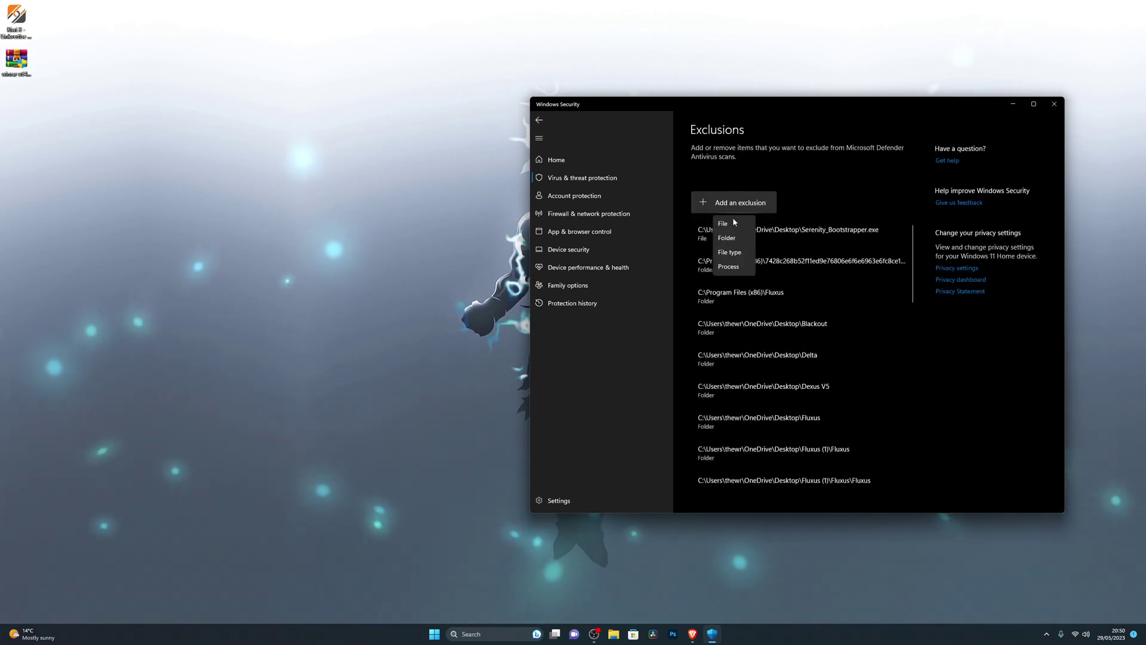
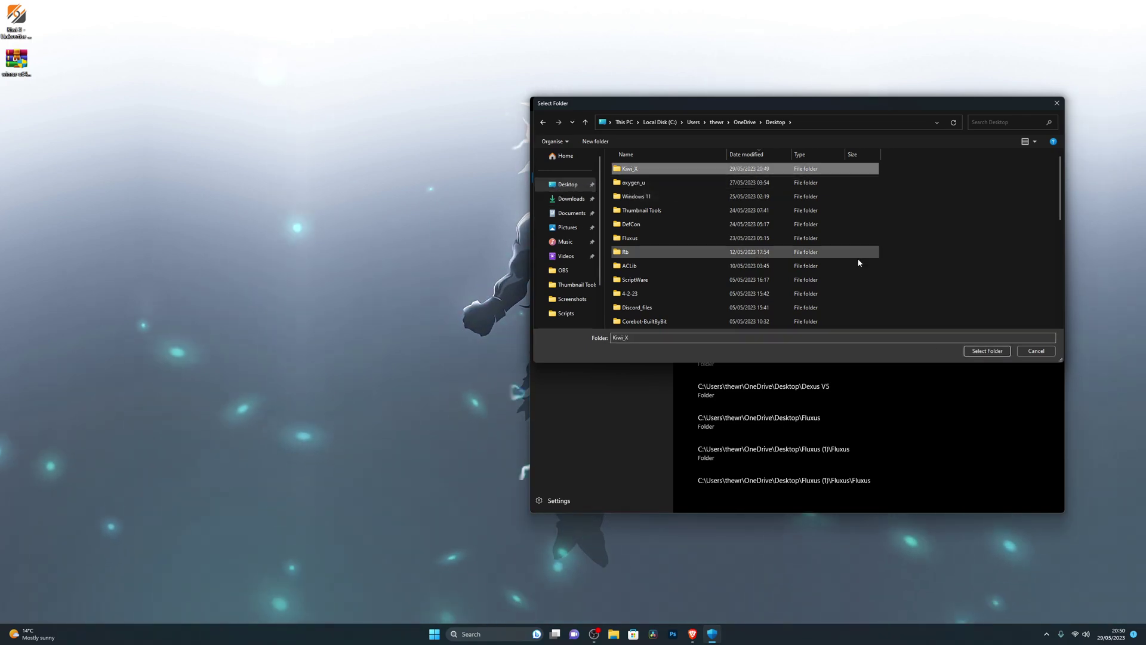
# - Return to Virus & threat protection settings with real-time protection off, then close Windows Security
pyautogui.click(987, 350)
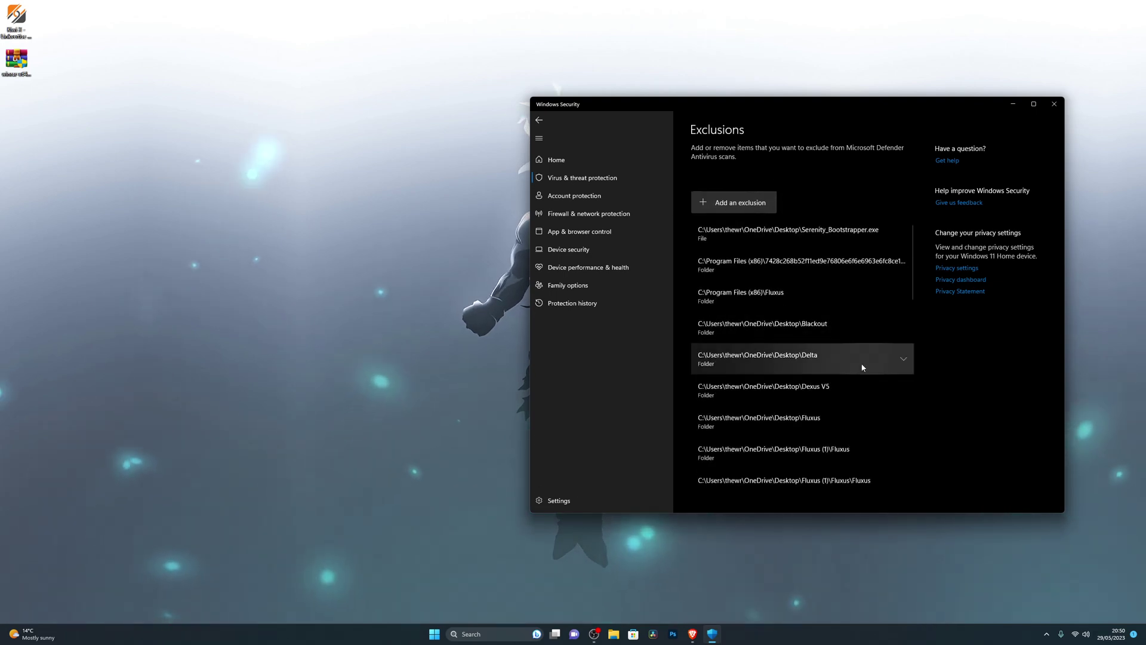
pyautogui.click(538, 122)
pyautogui.scroll(10, 761, 298)
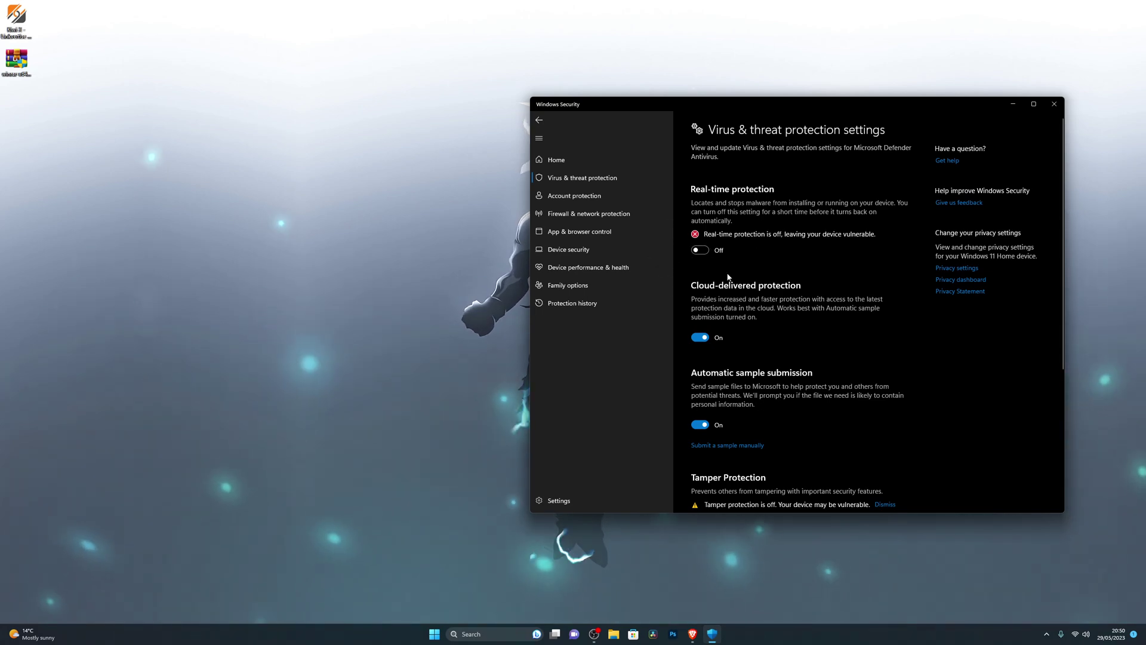
pyautogui.click(1054, 104)
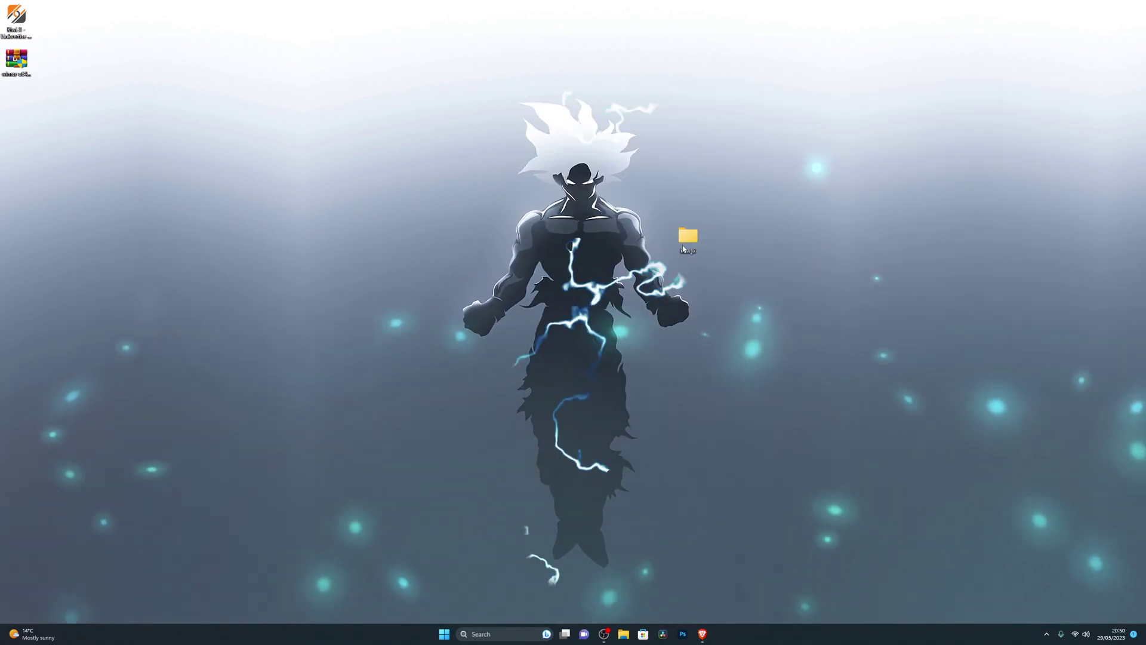
# - Open the Kiwi_X desktop folder and its Kiwi X subfolder in File Explorer
pyautogui.doubleClick(685, 239)
pyautogui.doubleClick(503, 259)
pyautogui.moveTo(642, 182); pyautogui.dragTo(728, 105)
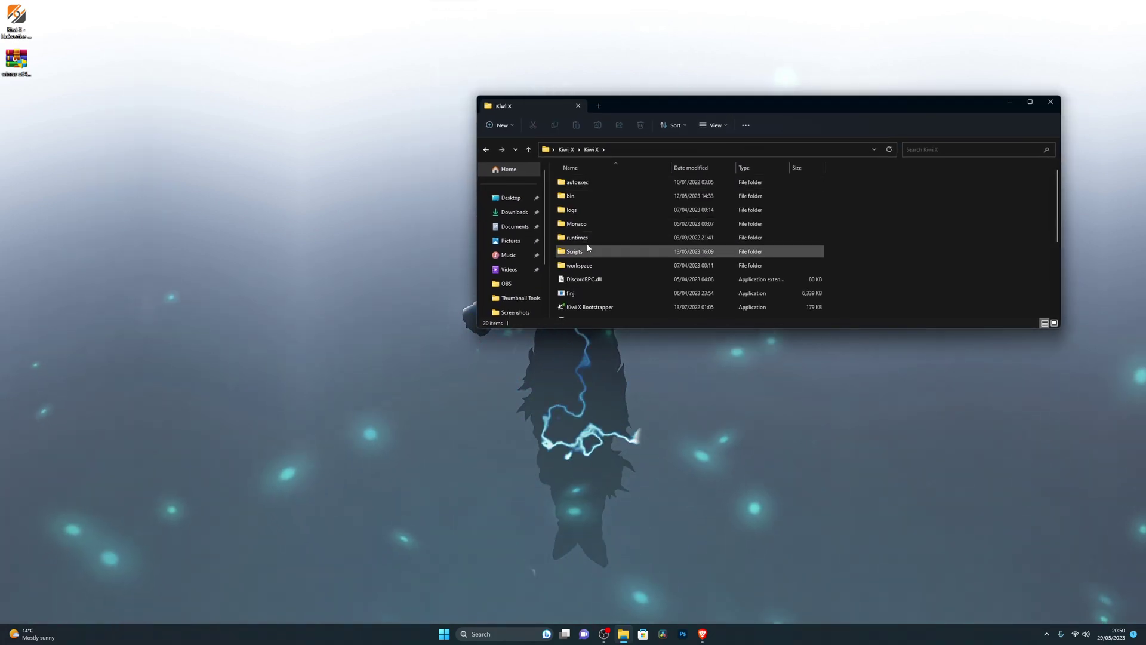
pyautogui.click(615, 254)
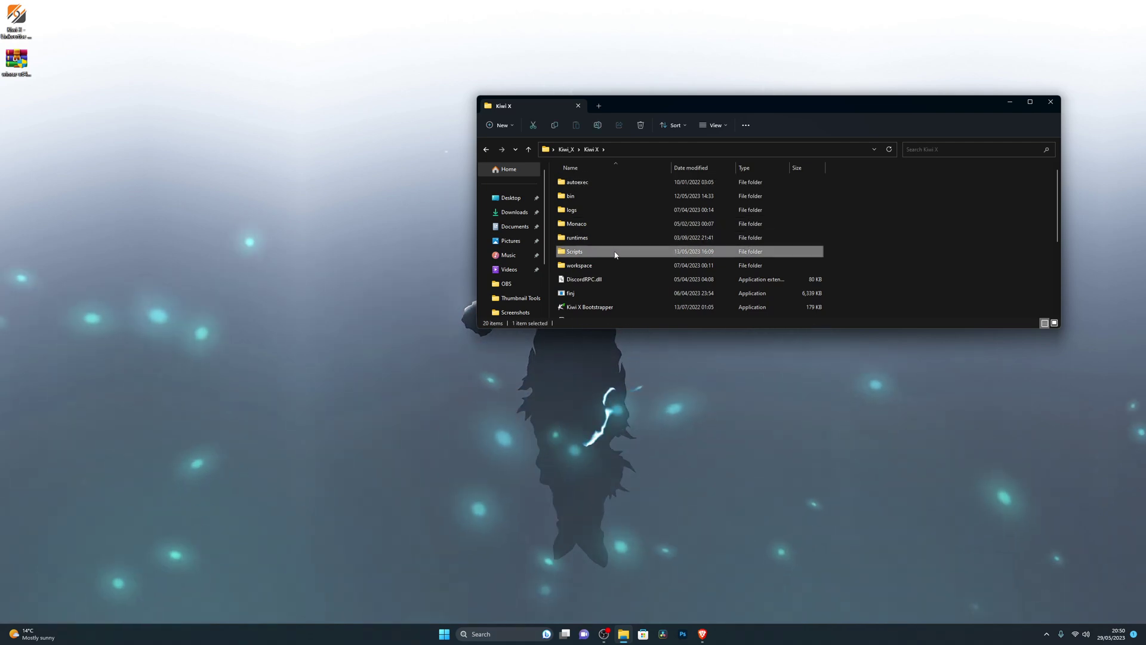
# - Launch Kiwi X Bootstrapper and follow its login prompt's link to get a key
pyautogui.scroll(-2, 597, 259)
pyautogui.click(597, 228)
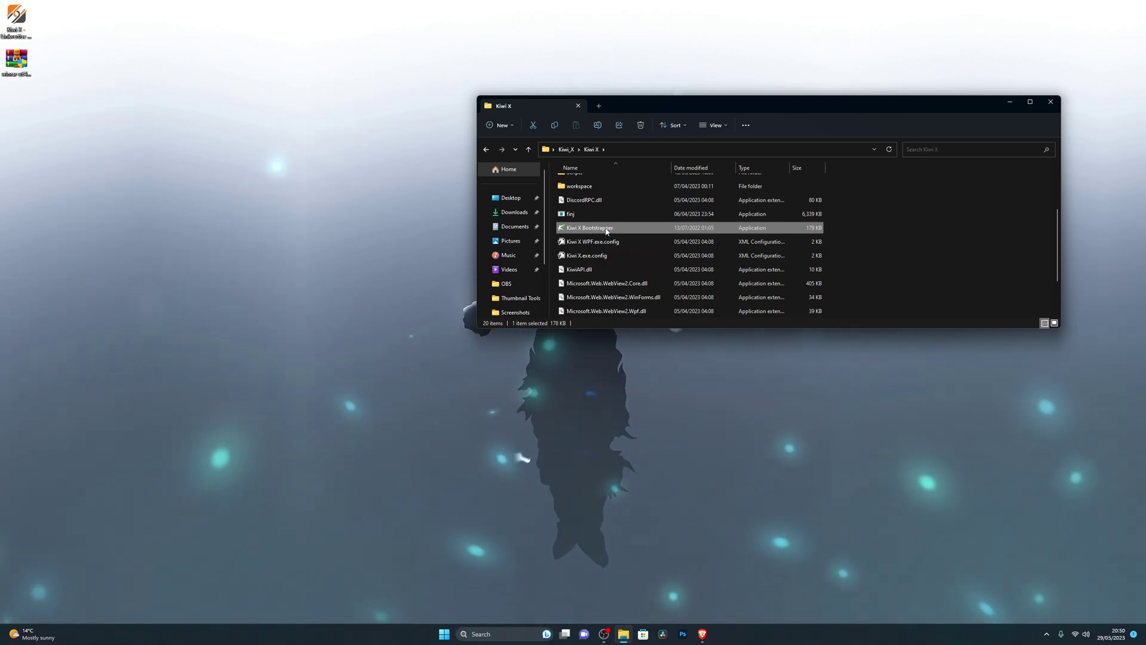
pyautogui.doubleClick(606, 231)
pyautogui.moveTo(590, 259); pyautogui.dragTo(776, 197)
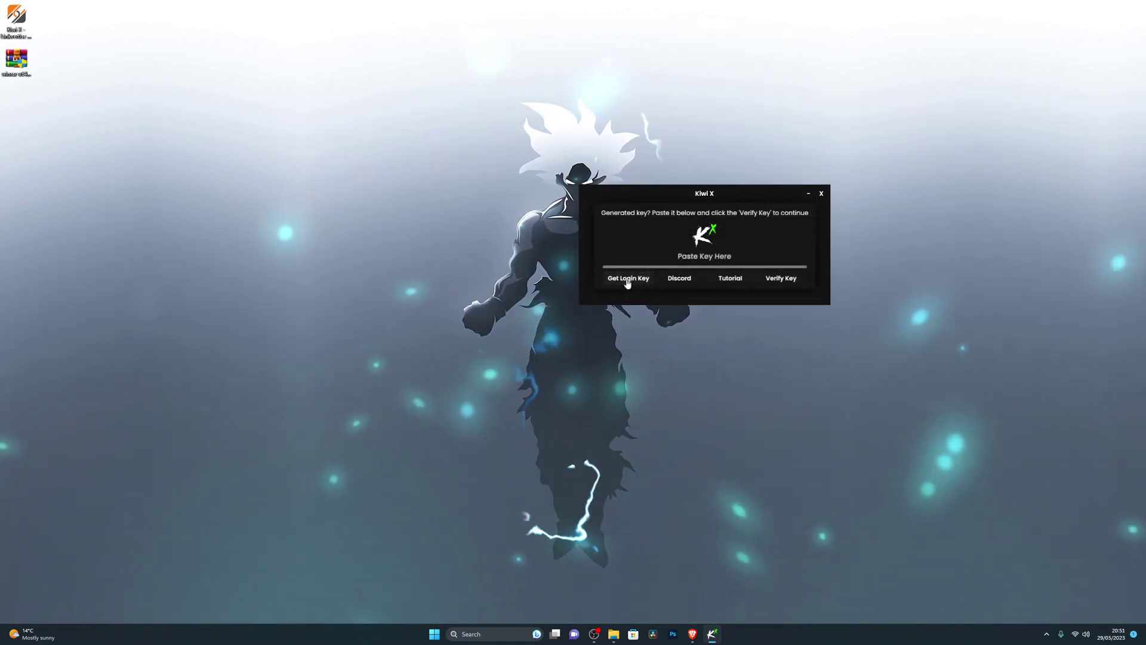
pyautogui.click(628, 278)
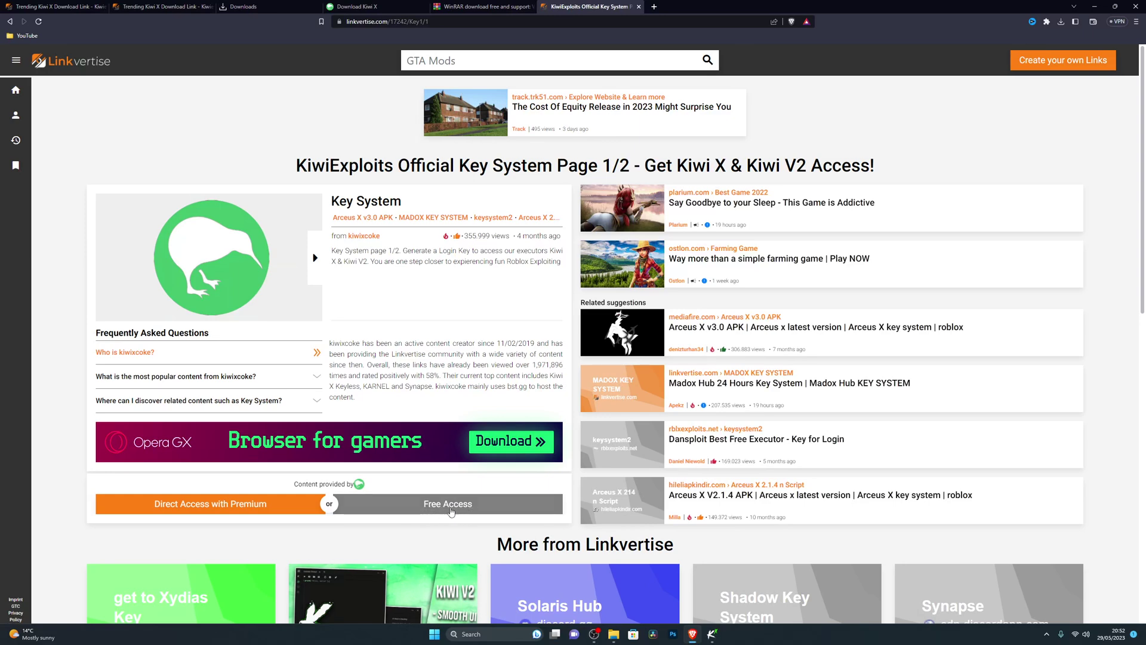
# - Get through both Linkvertise Free Access pages and the captcha, closing the ad tab
pyautogui.click(450, 508)
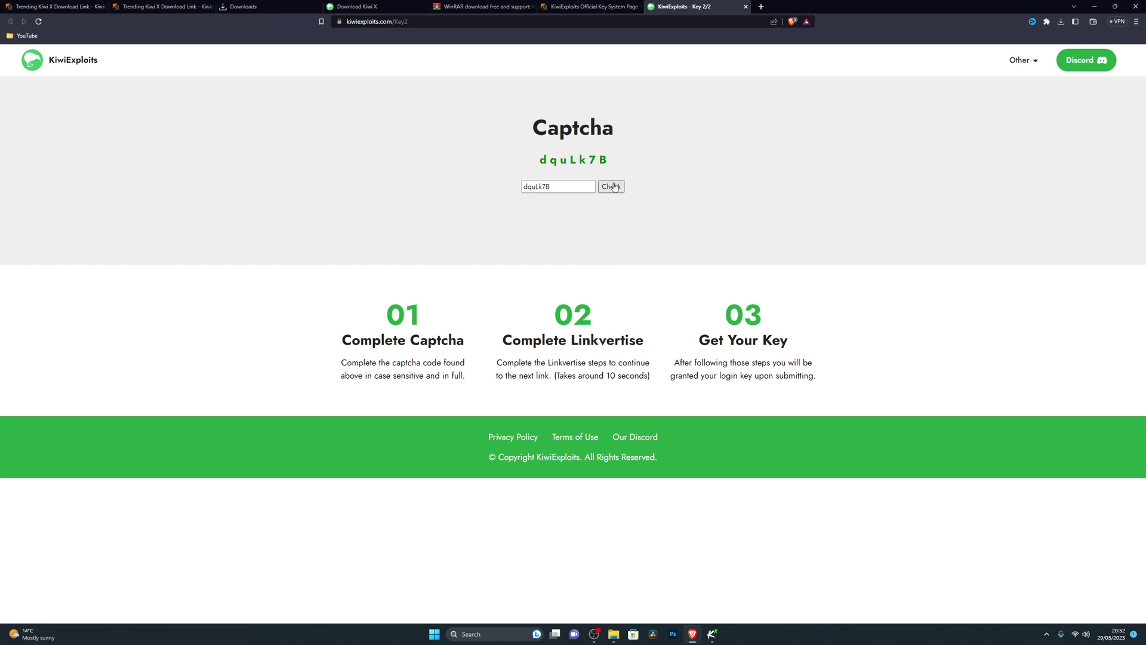
pyautogui.click(658, 75)
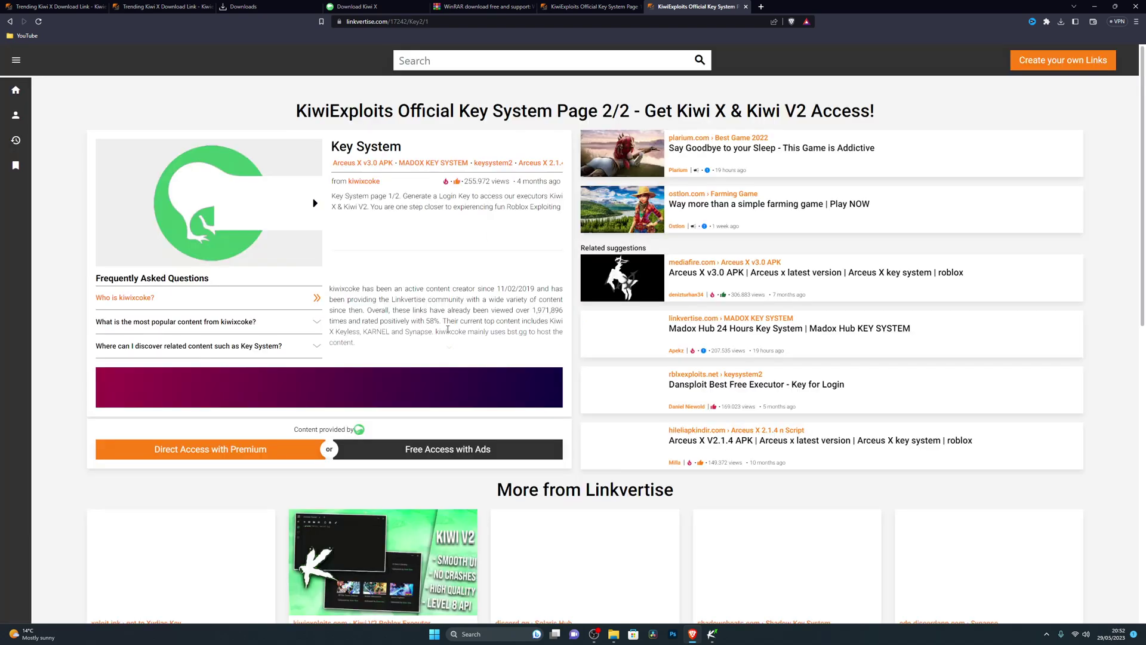
pyautogui.click(450, 450)
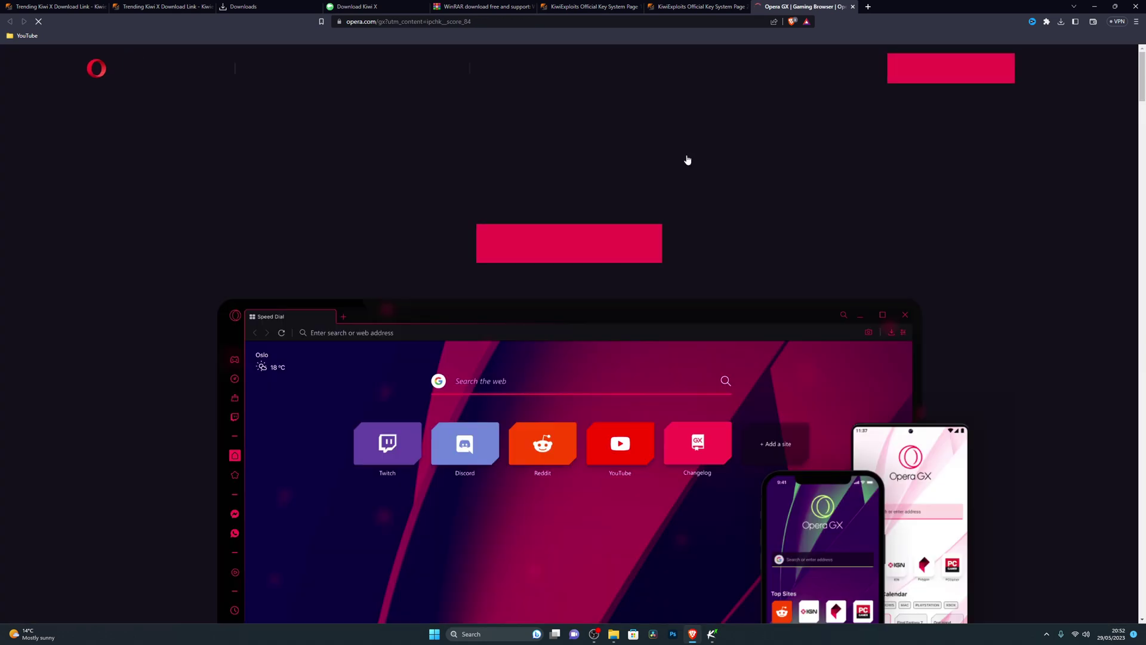
pyautogui.hotkey('ctrl', 'w')
pyautogui.click(477, 507)
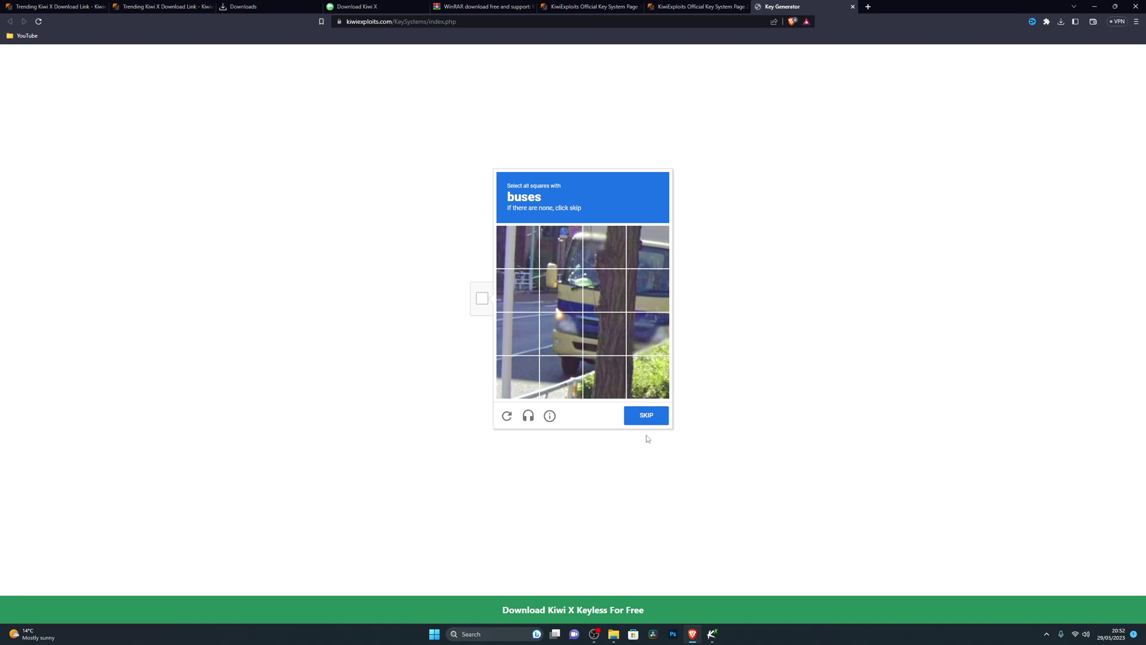
pyautogui.click(639, 425)
# - Start the key generator's robot check, then switch to the Kiwi X key prompt
pyautogui.click(515, 303)
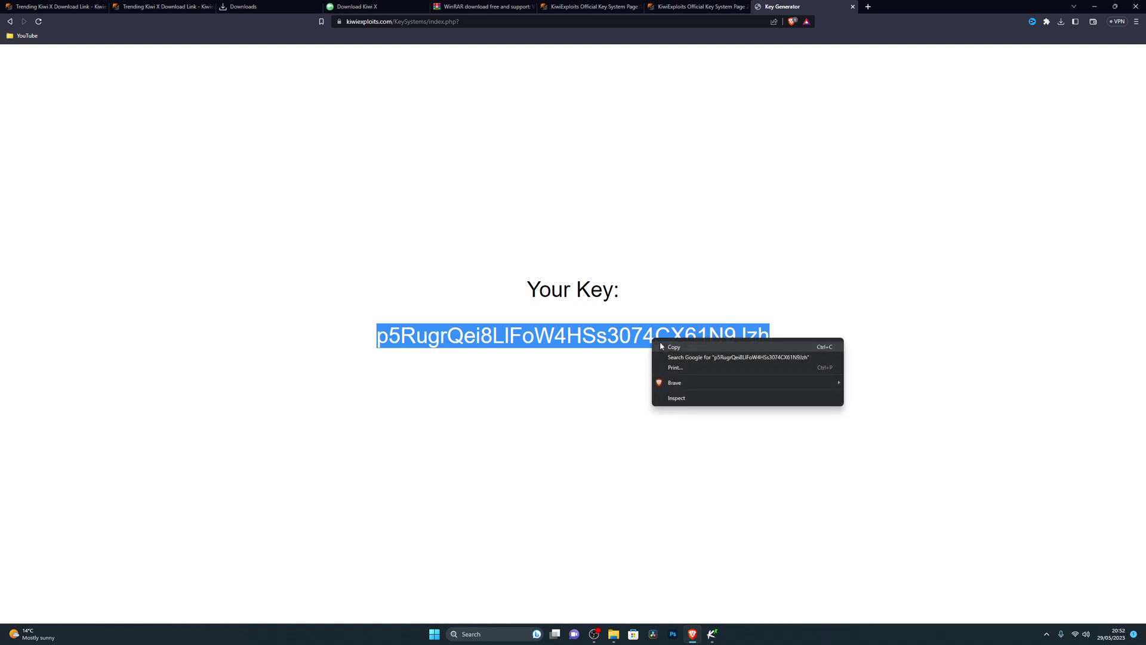
pyautogui.click(713, 635)
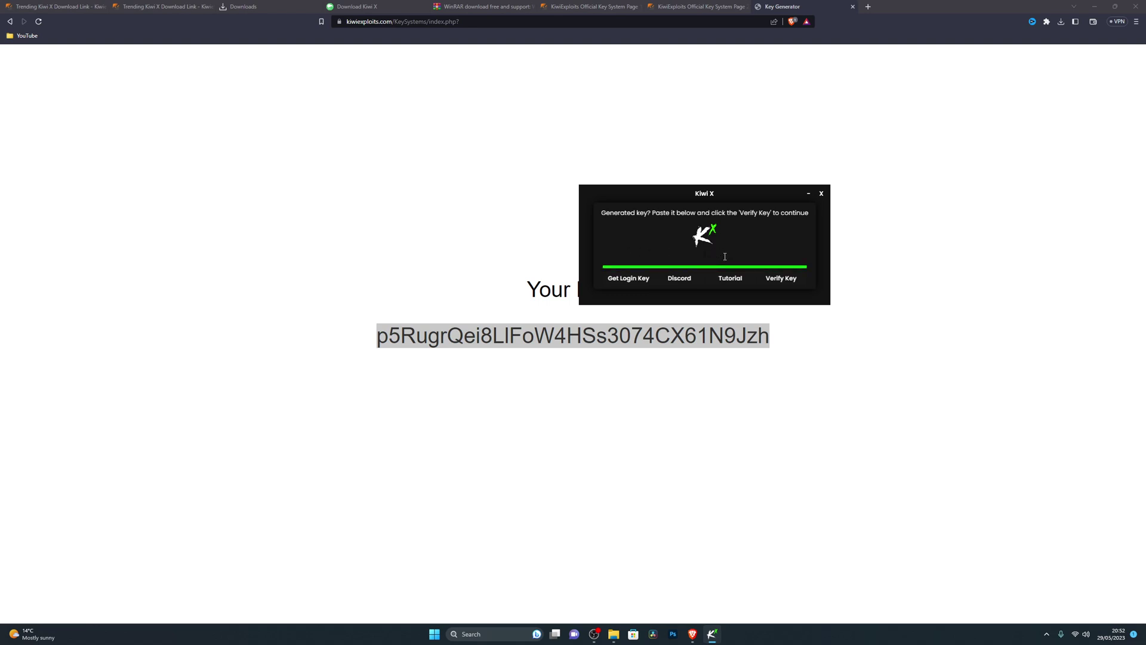
# - Verify the pasted key and dismiss the Login Successful message
pyautogui.click(782, 279)
pyautogui.moveTo(540, 263); pyautogui.dragTo(920, 246)
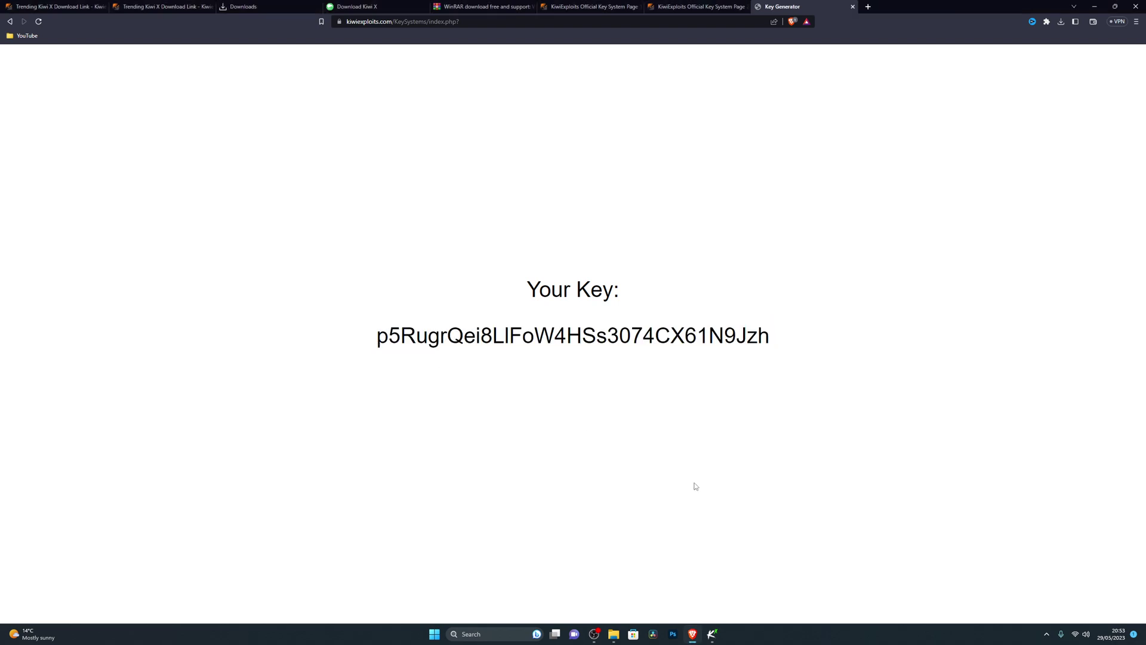
pyautogui.click(712, 634)
# - Bring the Kiwi X editor back over a cleared desktop and reposition it
pyautogui.moveTo(597, 242); pyautogui.dragTo(873, 151)
pyautogui.click(908, 382)
pyautogui.click(708, 638)
pyautogui.moveTo(780, 154); pyautogui.dragTo(805, 169)
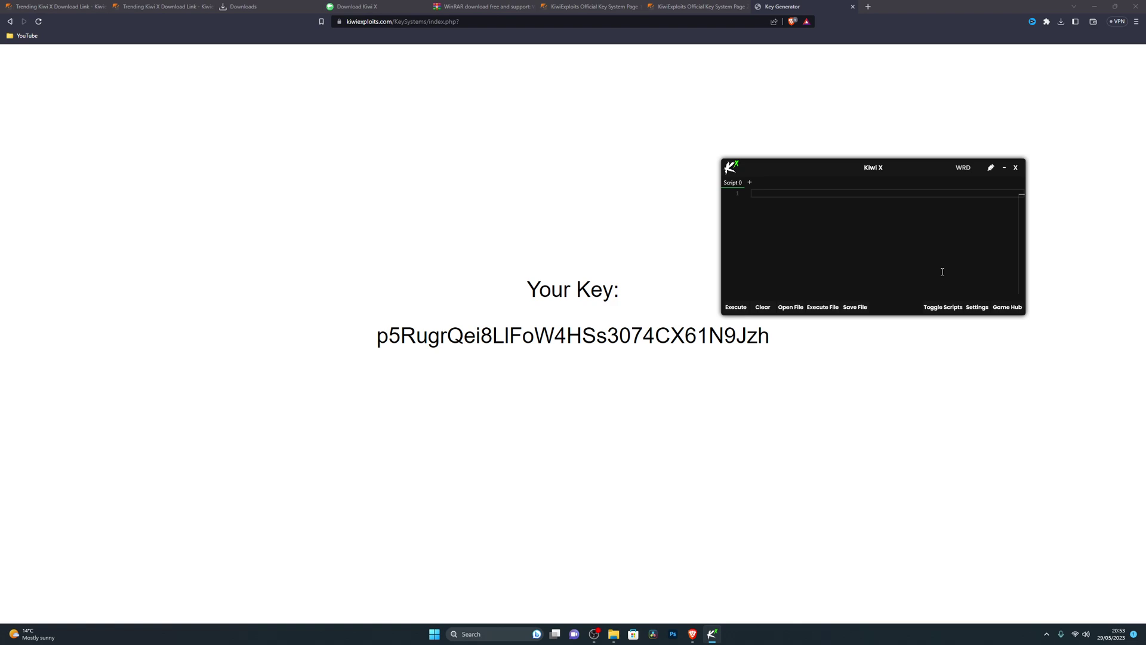
pyautogui.press('super+d')
pyautogui.click(711, 634)
pyautogui.moveTo(897, 167); pyautogui.dragTo(715, 175)
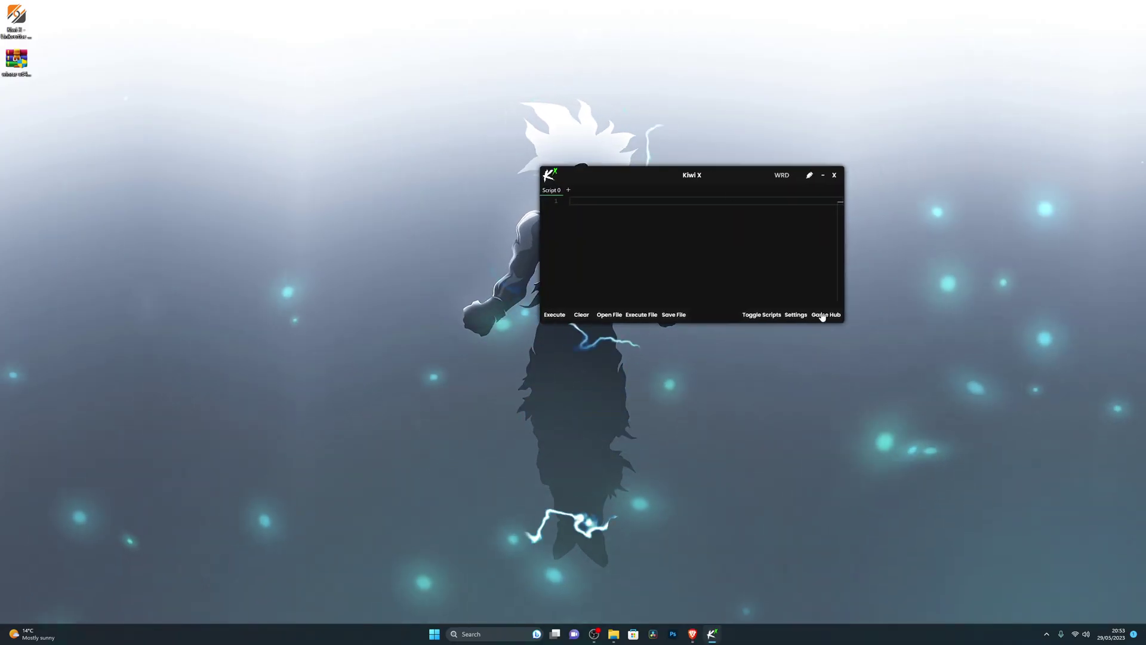
# - Open Kiwi X settings and arrange it beside the Kiwi X folder in Explorer
pyautogui.click(796, 314)
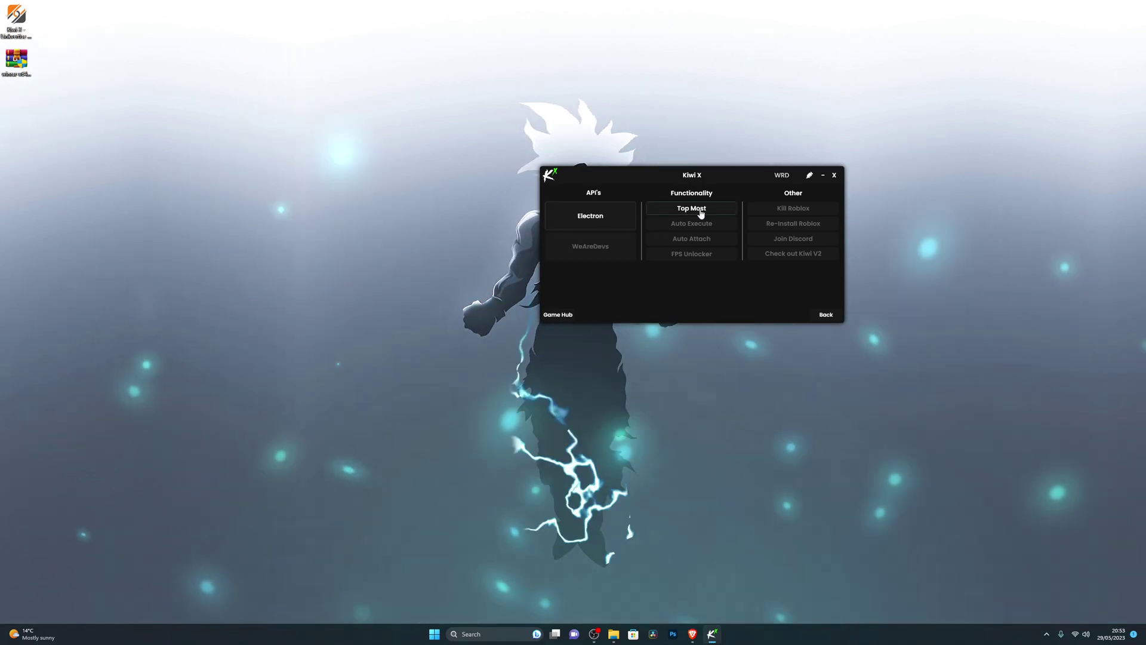
pyautogui.moveTo(725, 173); pyautogui.dragTo(857, 190)
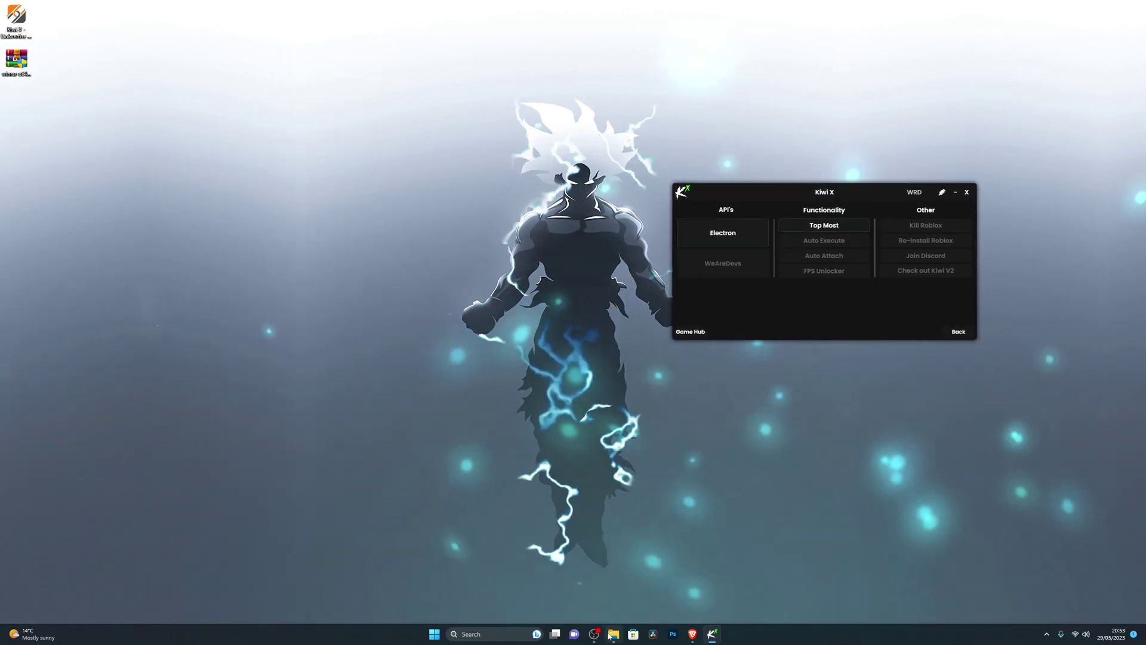
pyautogui.click(613, 633)
pyautogui.moveTo(718, 102); pyautogui.dragTo(753, 142)
pyautogui.moveTo(772, 190); pyautogui.dragTo(645, 201)
pyautogui.moveTo(786, 141); pyautogui.dragTo(695, 134)
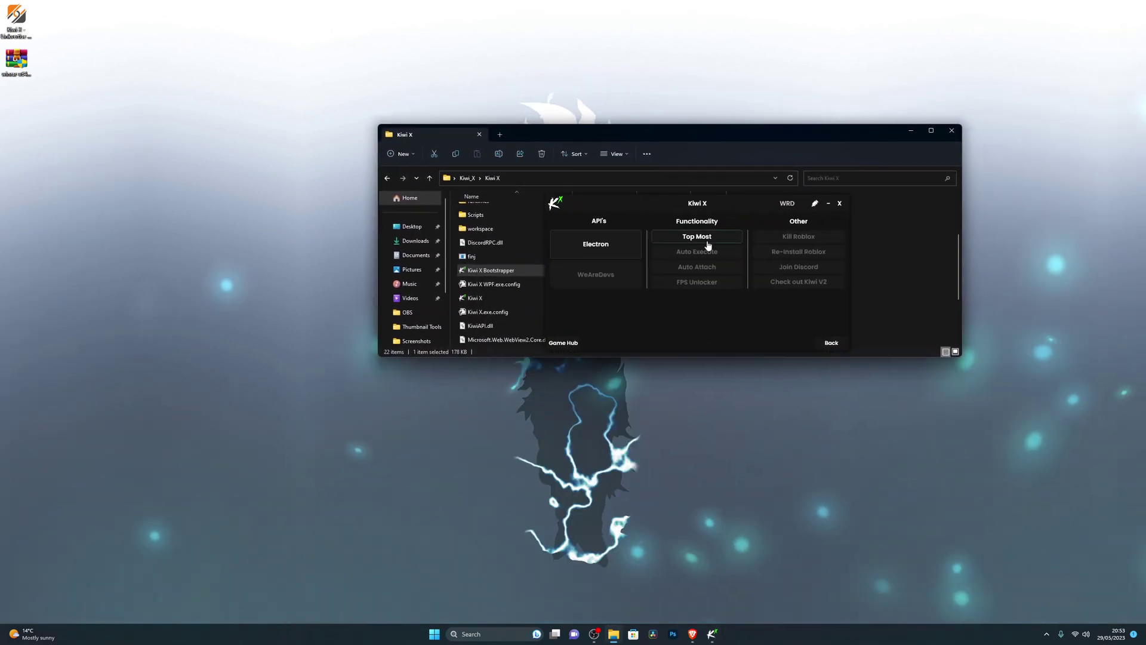
# - Open the empty autoexec folder, then enable Auto Attach and FPS Unlocker
pyautogui.click(692, 239)
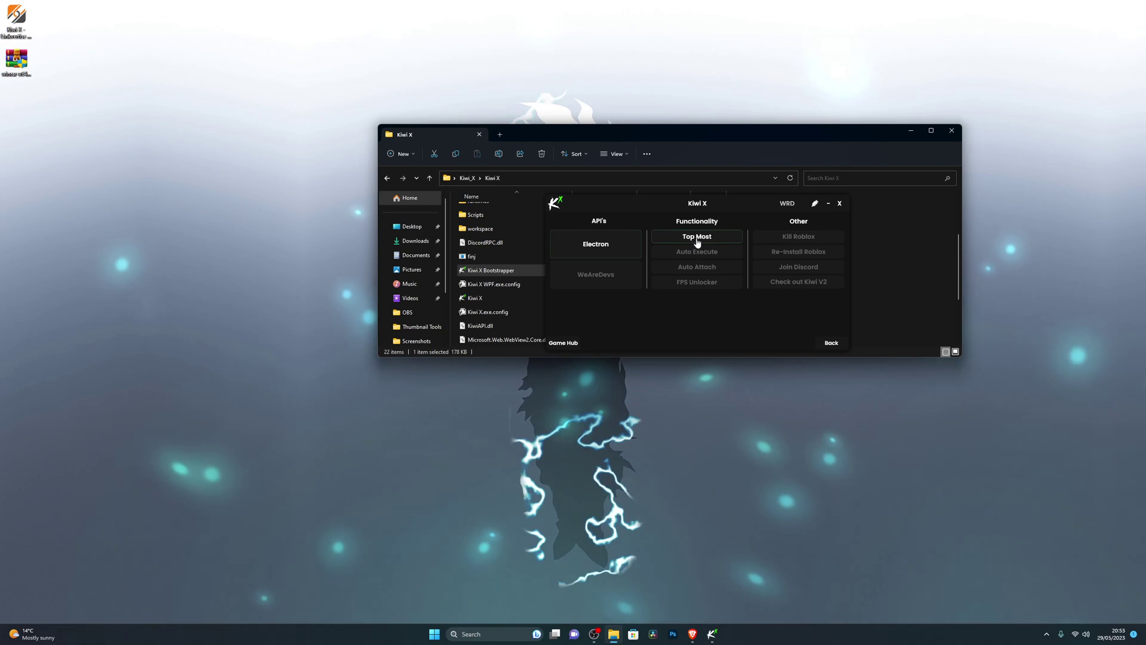
pyautogui.click(732, 147)
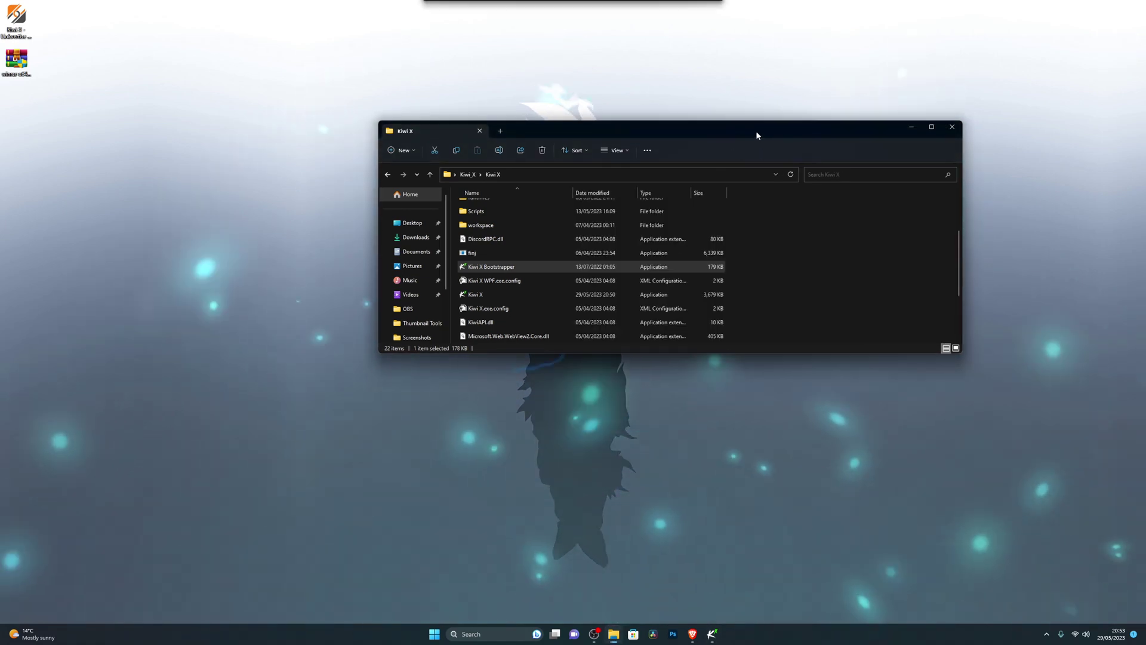
pyautogui.moveTo(758, 134); pyautogui.dragTo(724, 166)
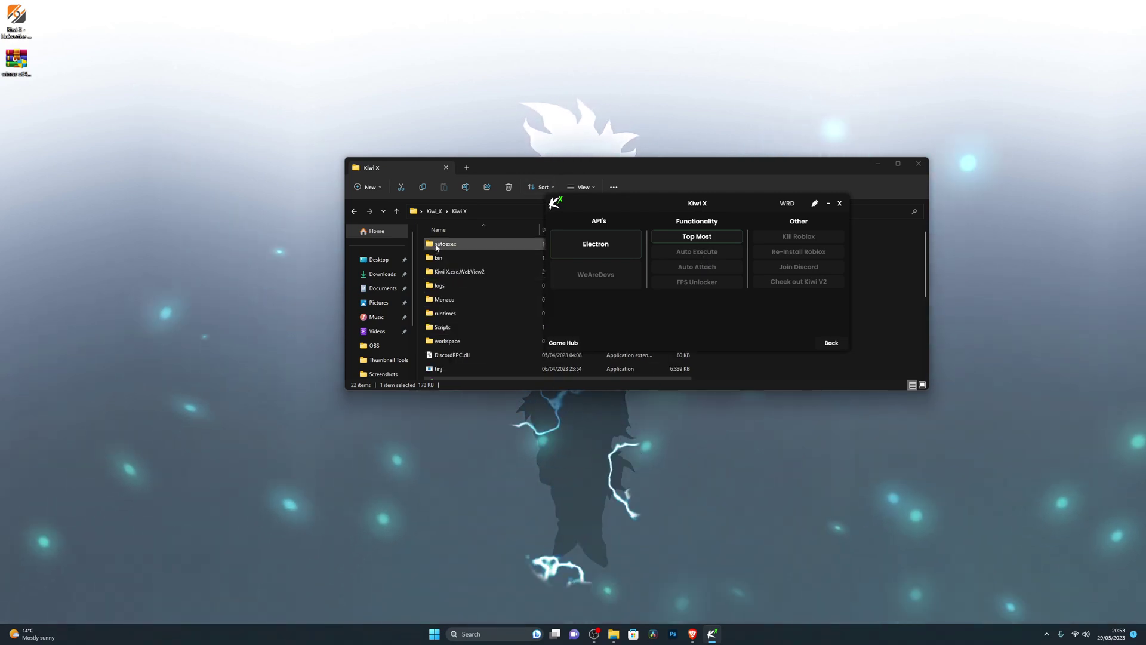
pyautogui.click(696, 251)
pyautogui.click(694, 271)
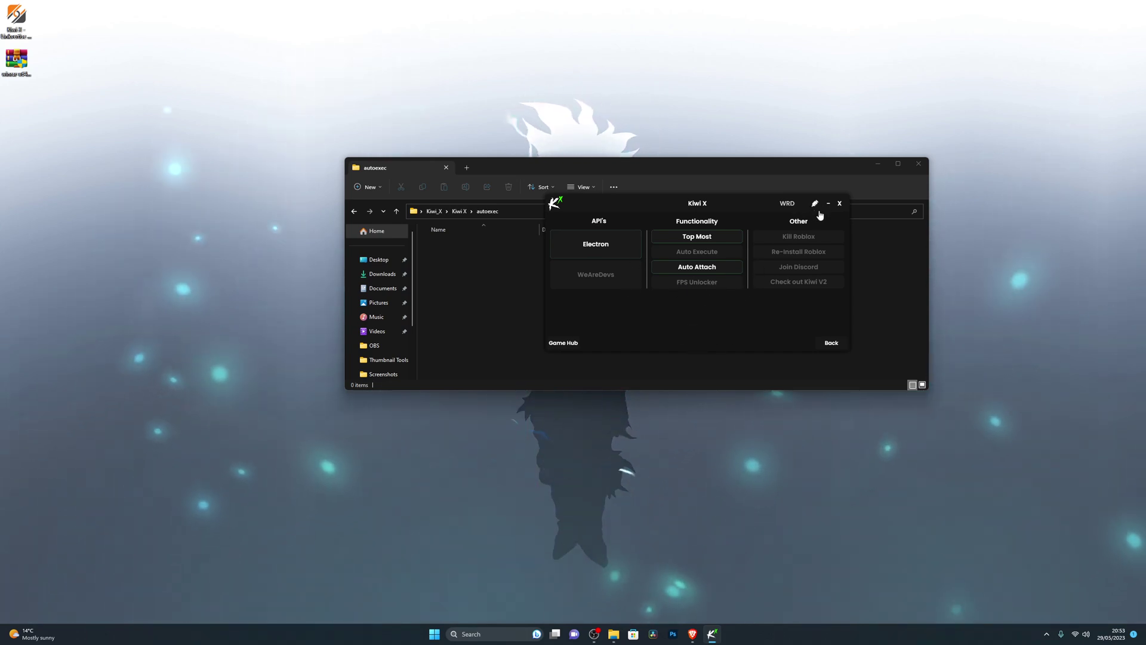
pyautogui.click(680, 284)
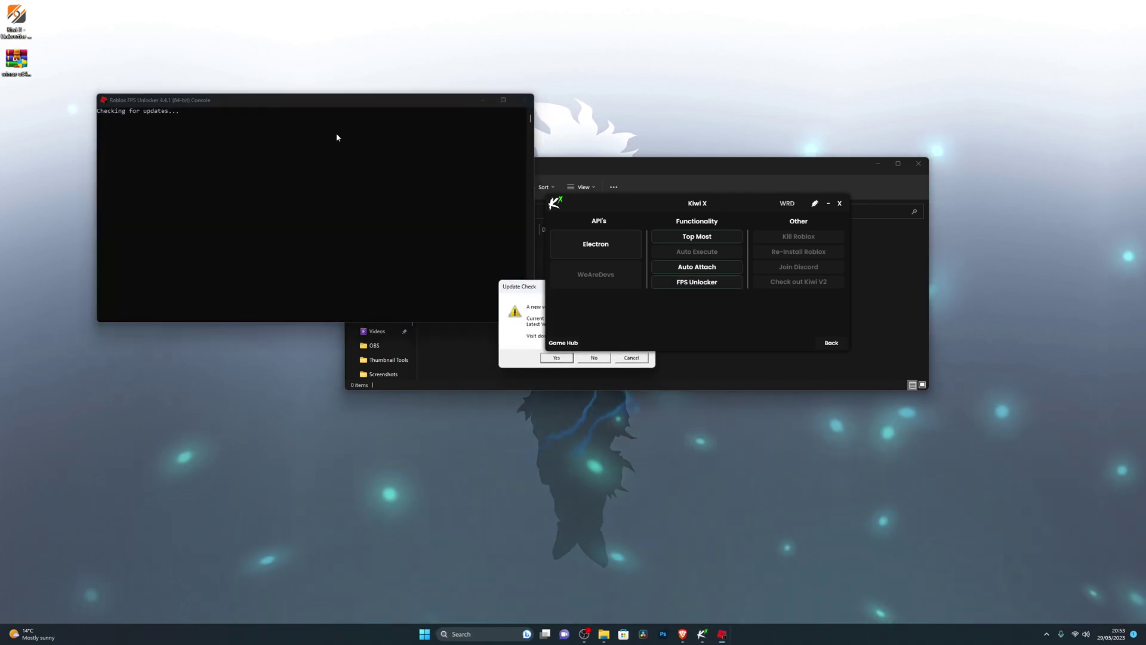
# - Decline the Roblox FPS Unlocker update check
pyautogui.click(594, 357)
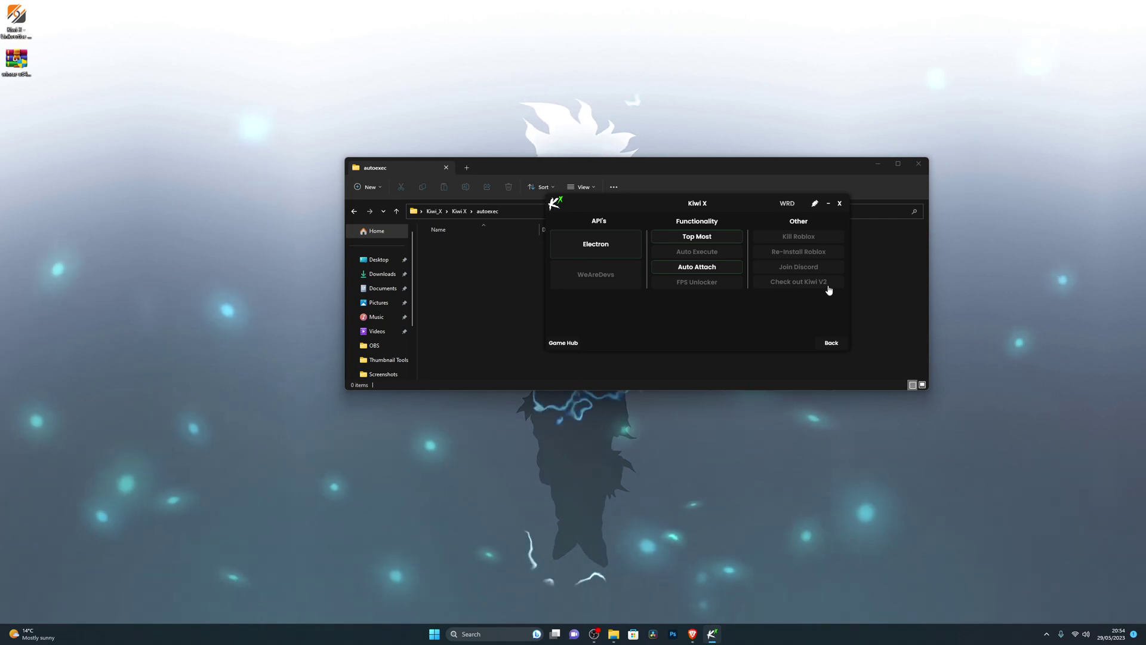
# - Search Game Hub for 'jailbreak' scripts, browse the results, then return to the editor
pyautogui.click(832, 346)
pyautogui.click(822, 345)
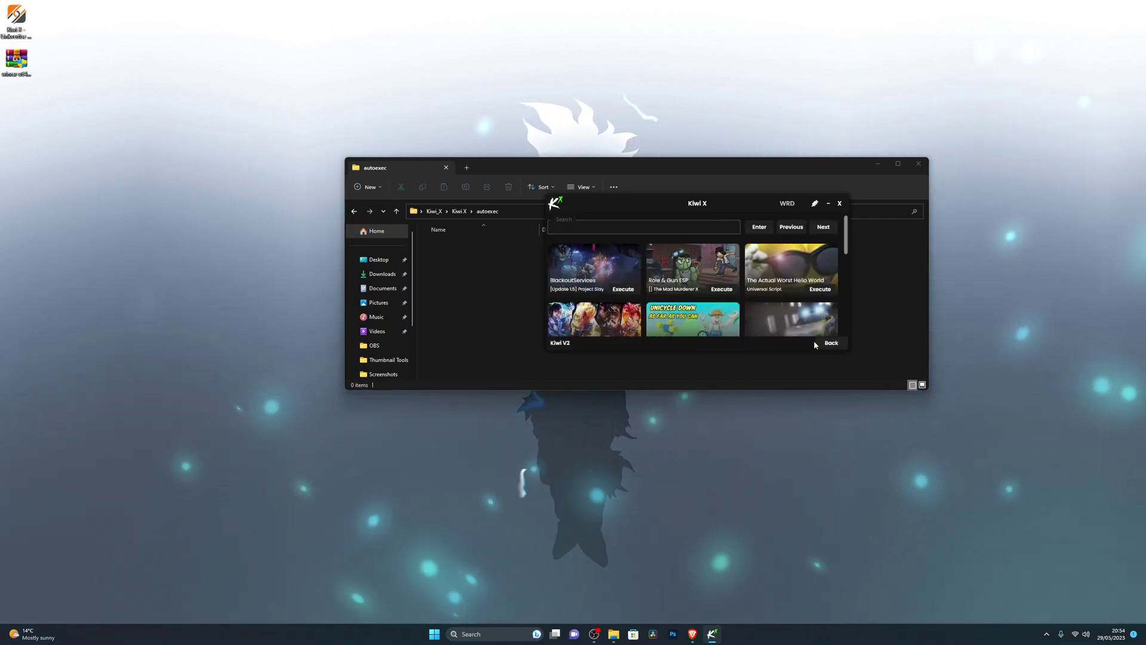
pyautogui.write('jai')
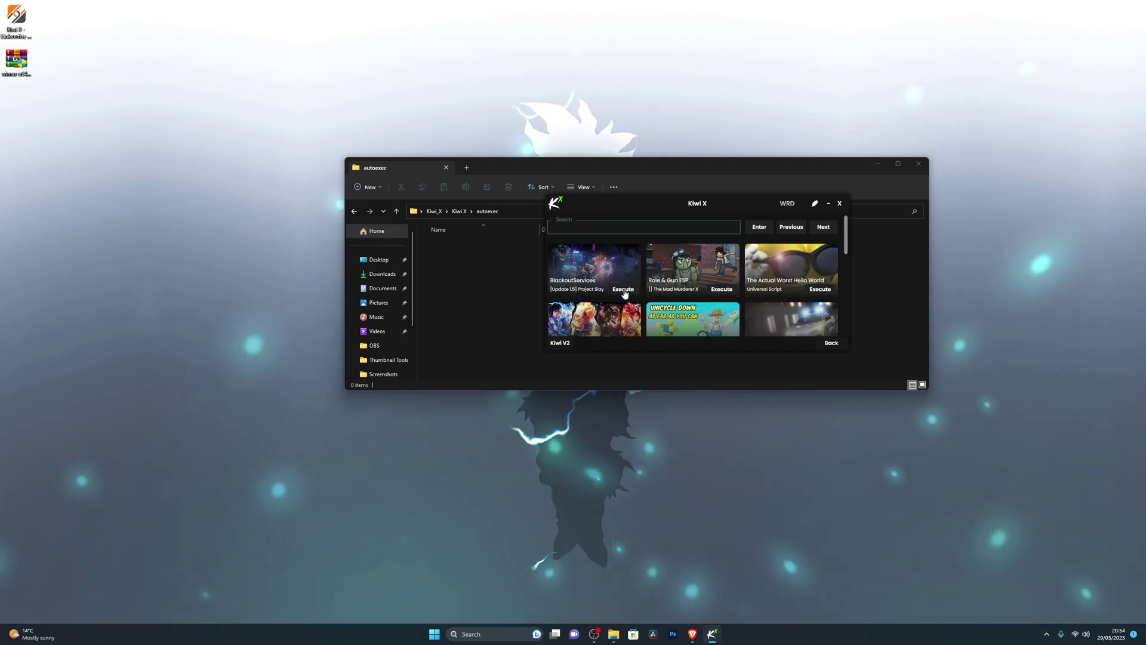
pyautogui.write('lbreak')
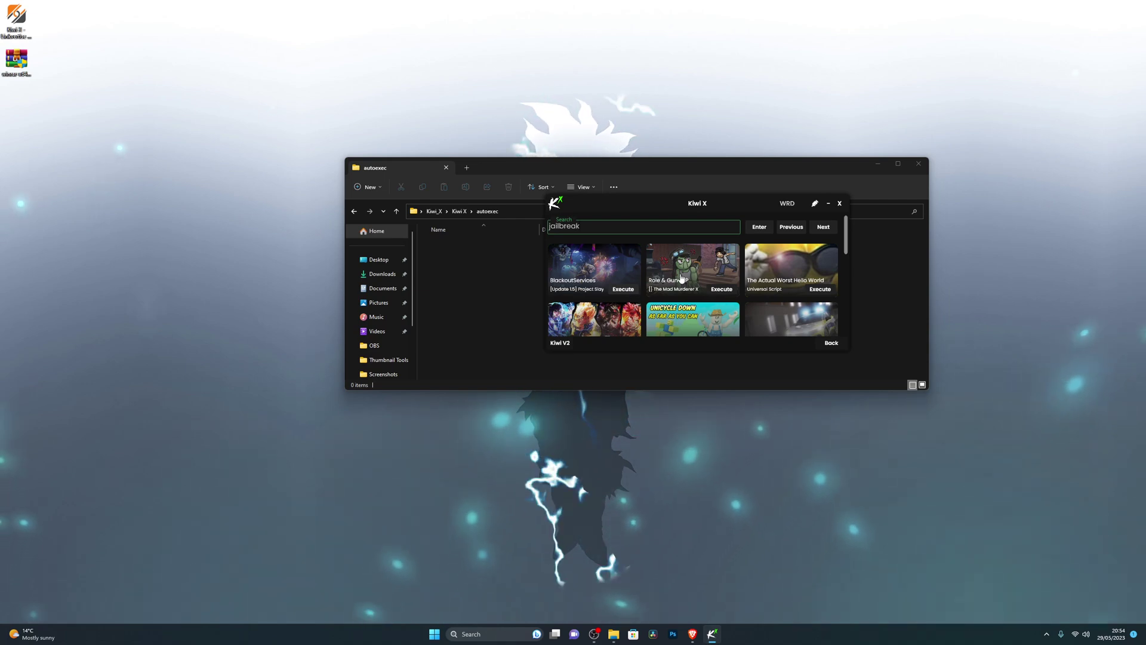
pyautogui.click(757, 230)
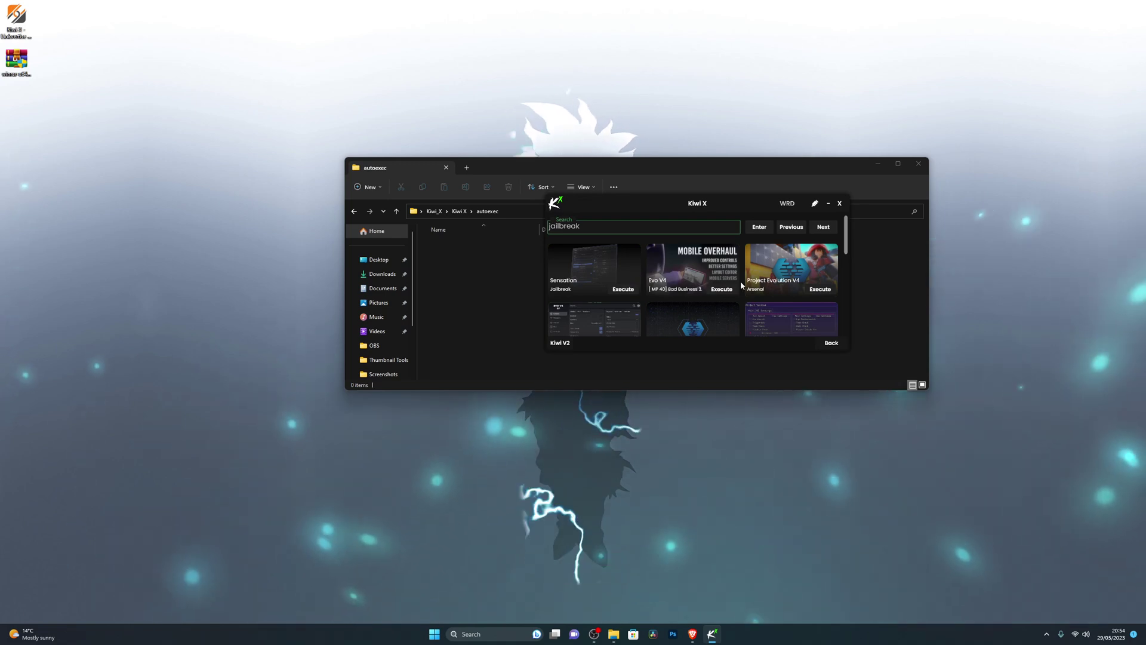
pyautogui.scroll(-3, 743, 287)
pyautogui.scroll(3, 661, 289)
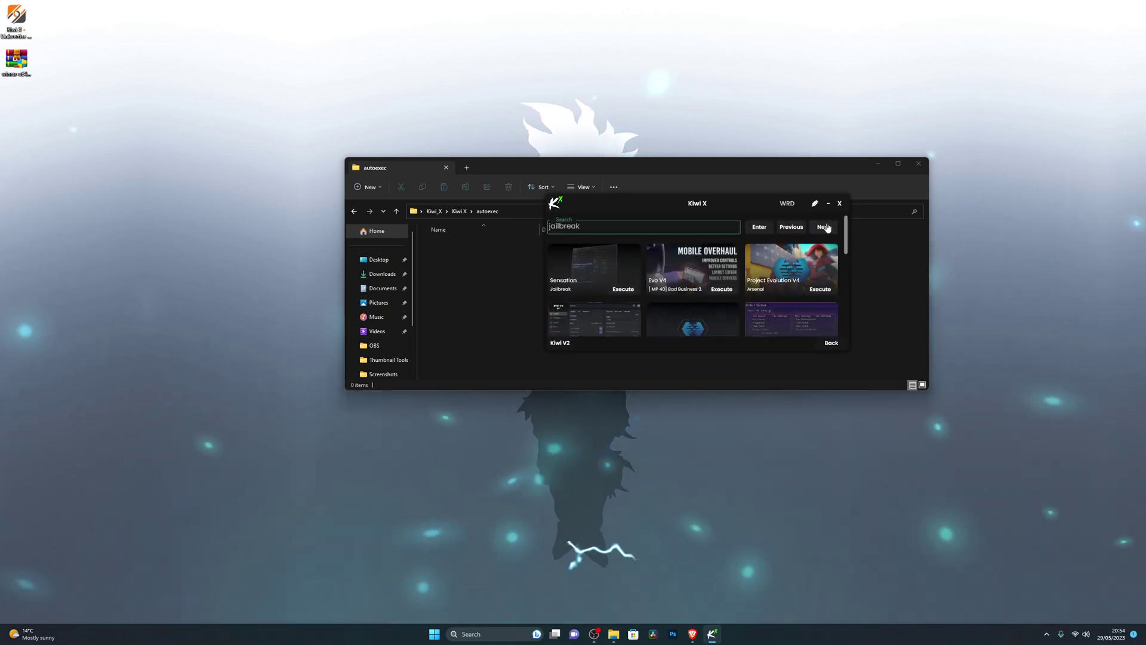
pyautogui.click(830, 343)
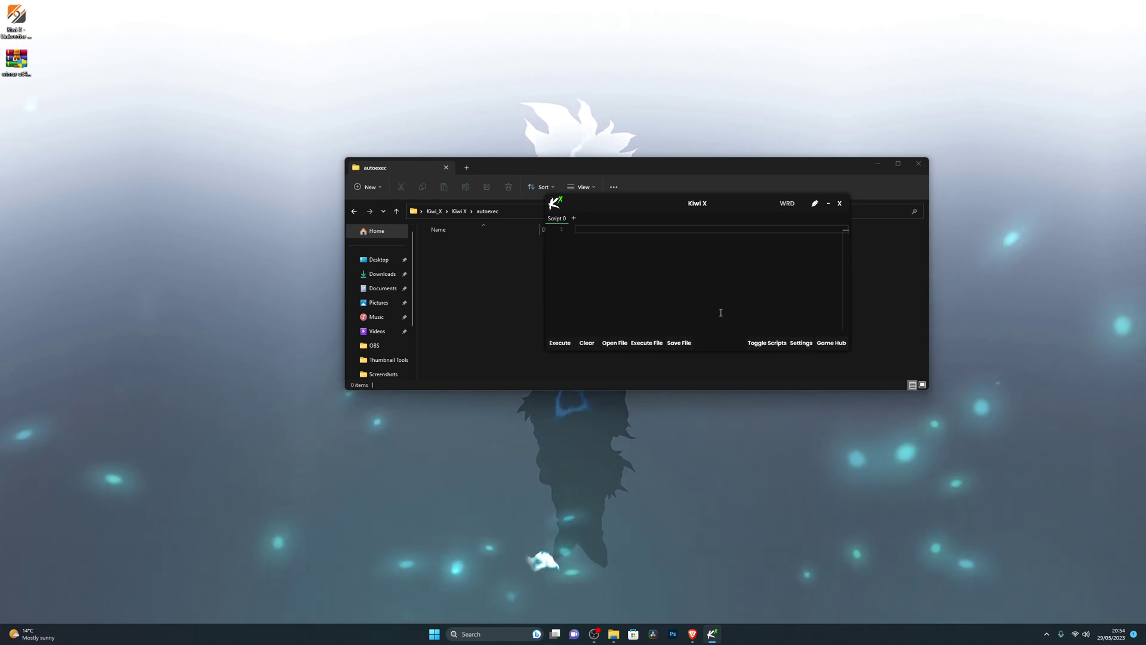
# - Toggle Kiwi X's scripts panel on and off and move its window beside the Scripts folder
pyautogui.click(765, 345)
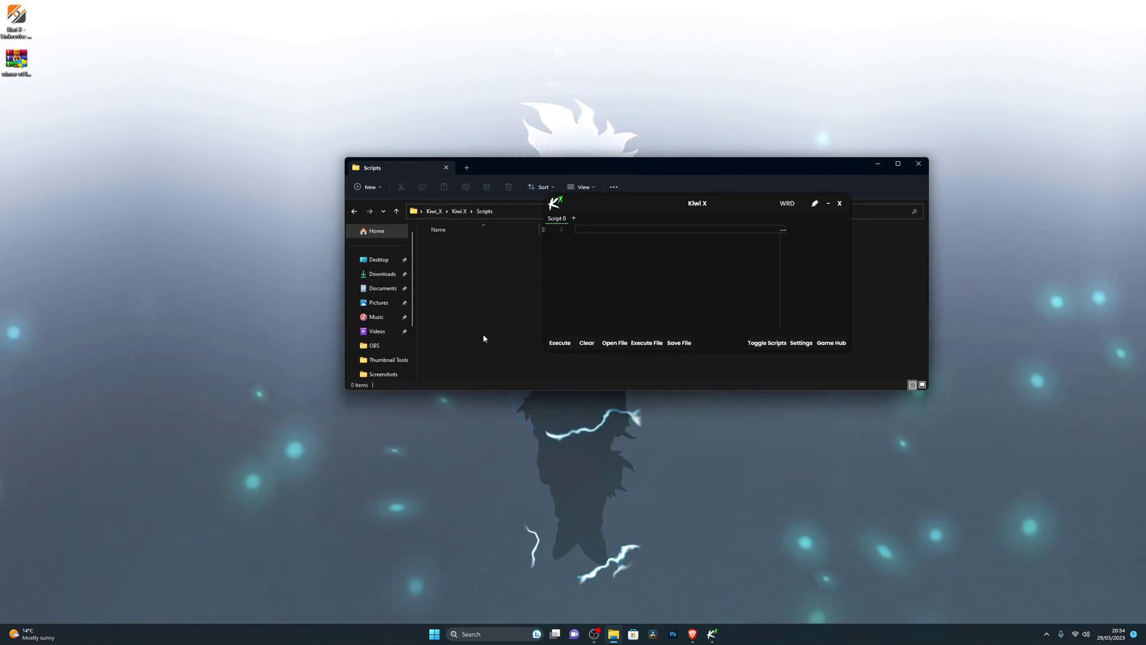
pyautogui.click(784, 231)
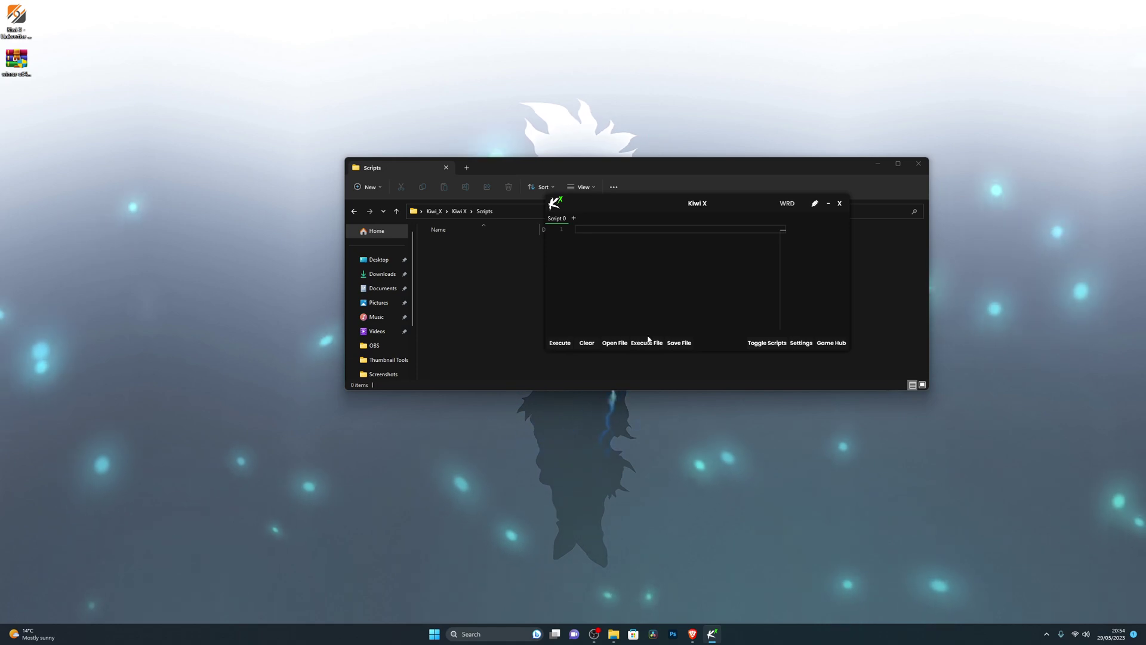
pyautogui.click(768, 344)
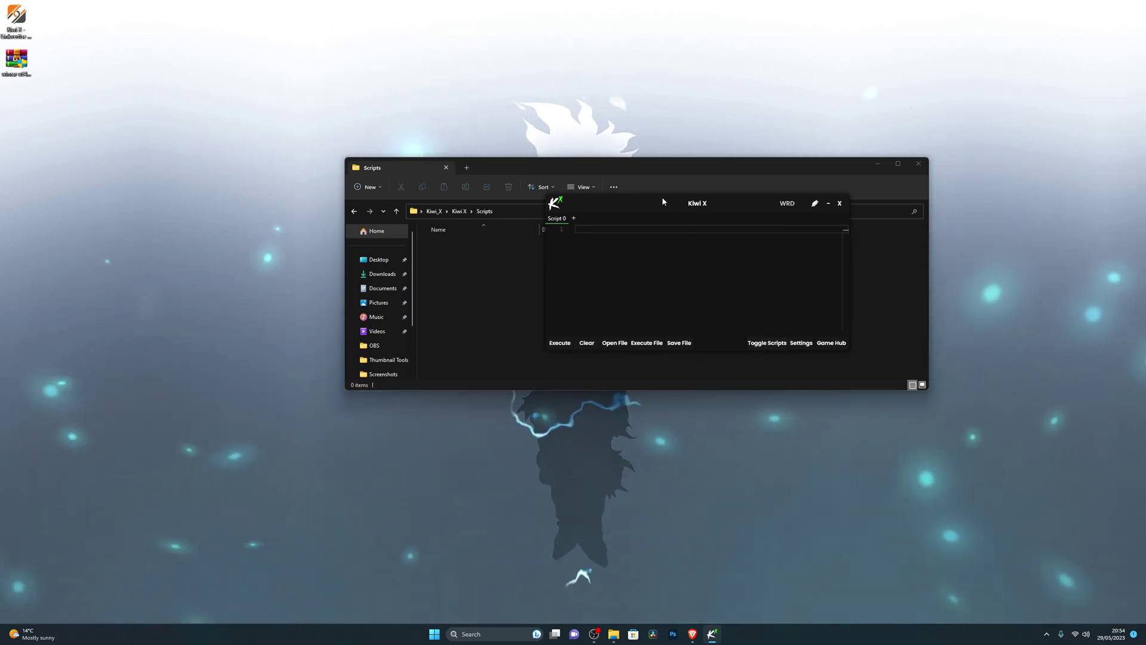
pyautogui.moveTo(662, 202); pyautogui.dragTo(727, 218)
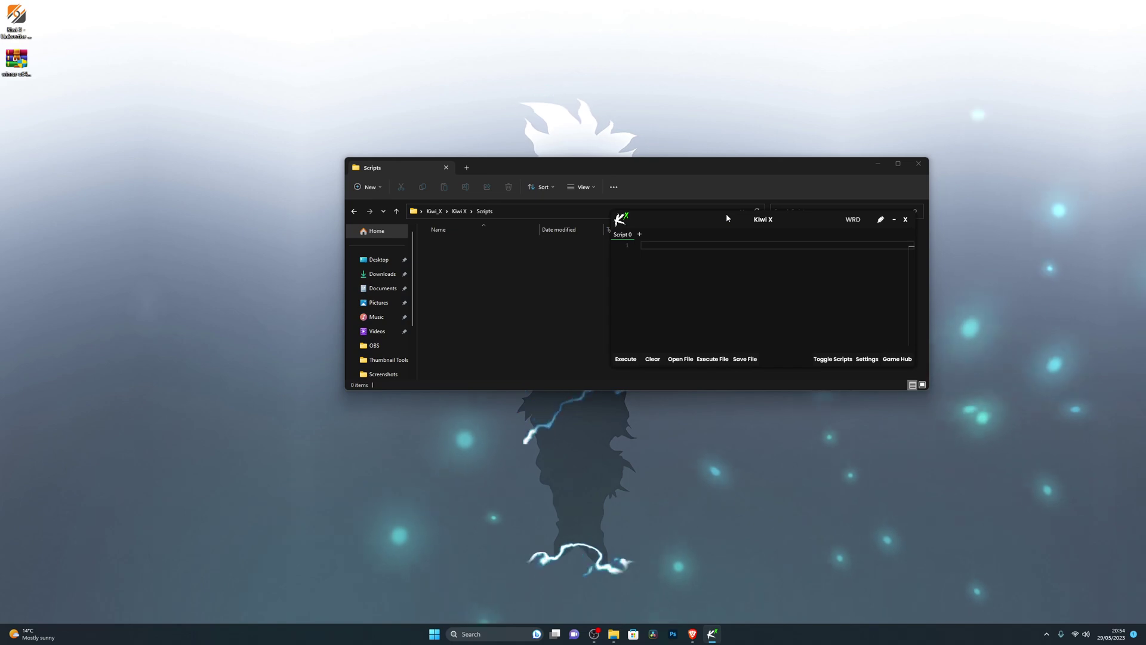
pyautogui.click(632, 637)
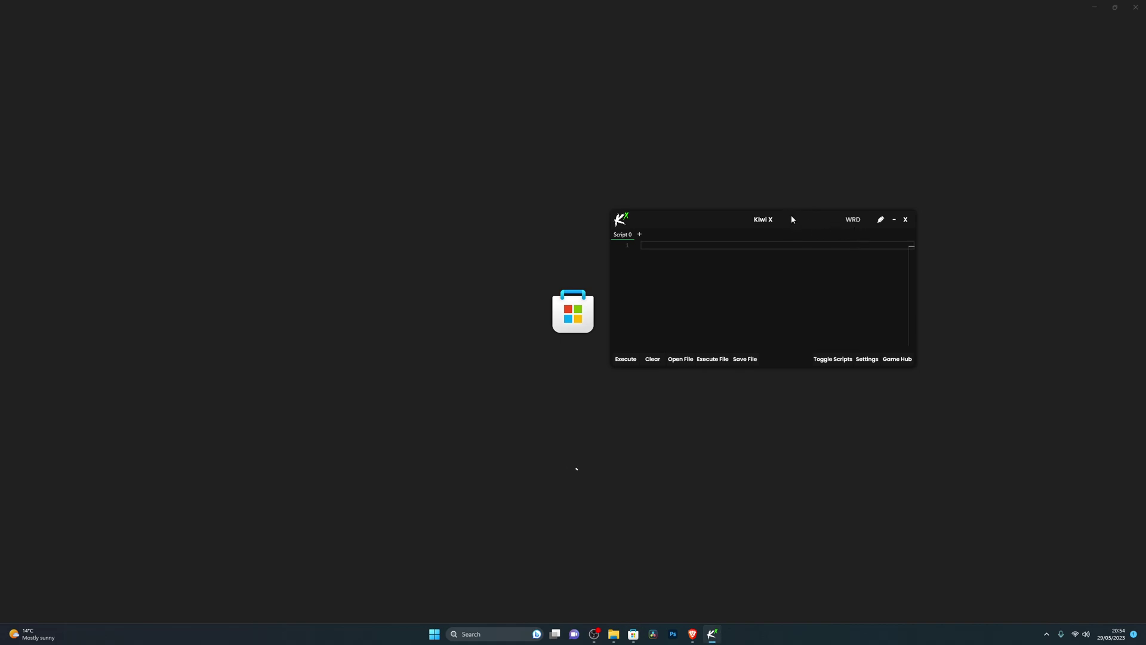
# - Search the Microsoft Store for 'roblox', open its product page and launch Roblox
pyautogui.moveTo(792, 219); pyautogui.dragTo(880, 236)
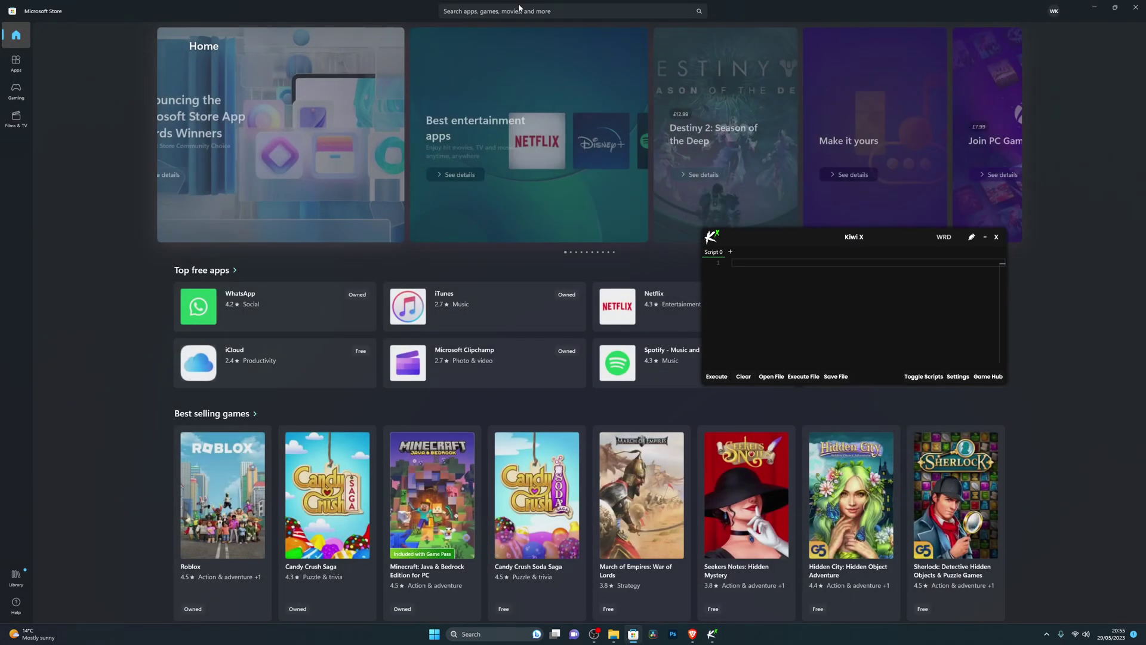
pyautogui.click(521, 10)
pyautogui.write('roblox')
pyautogui.press('Return')
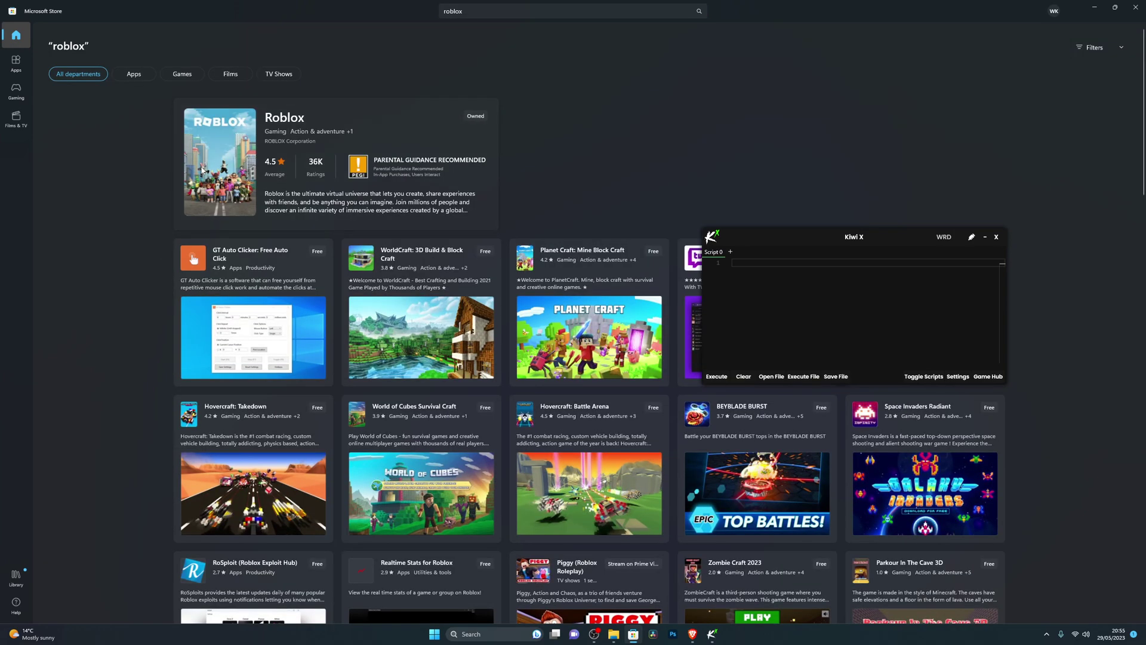
pyautogui.click(203, 170)
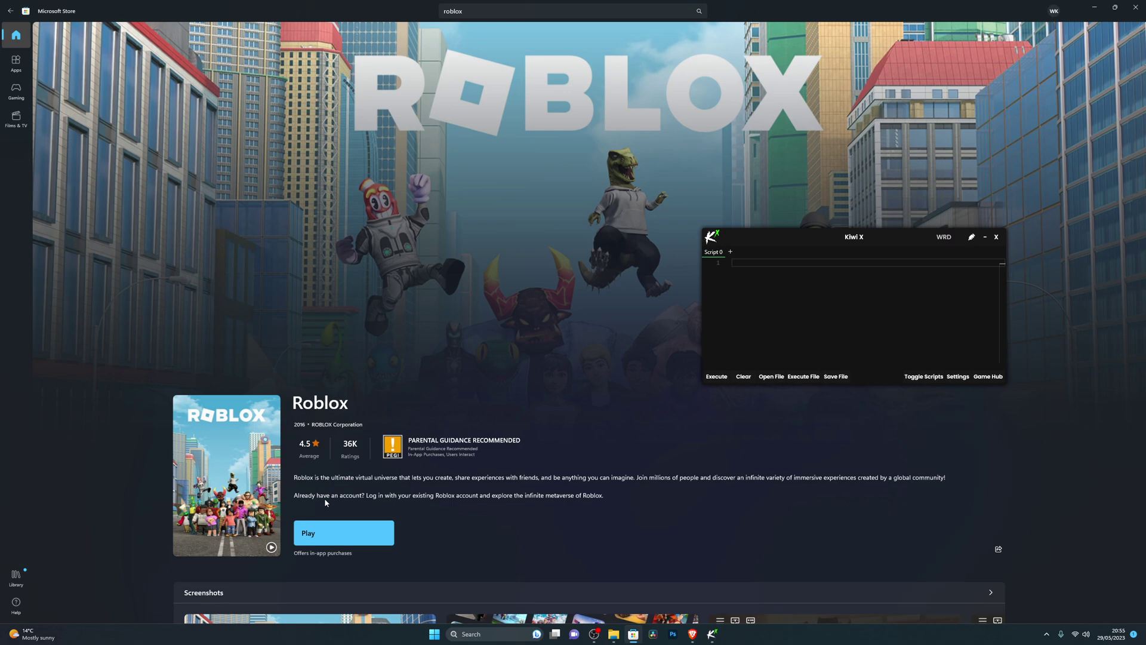
pyautogui.click(17, 584)
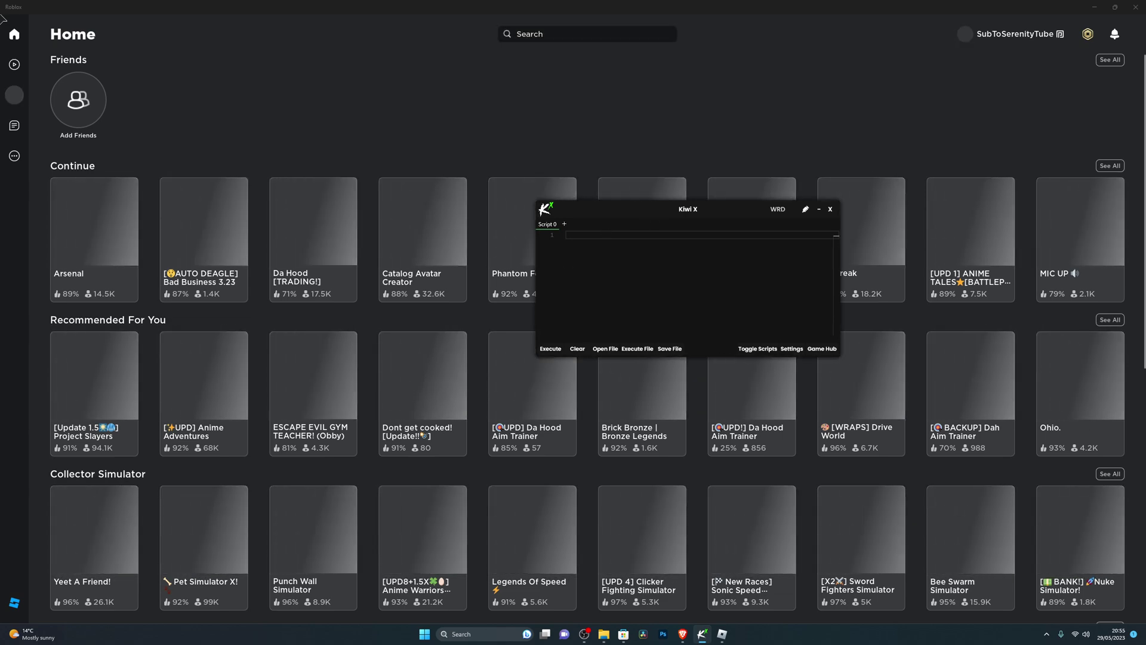
# - Launch Arsenal from the Roblox home page and paste the loader script into Kiwi X
pyautogui.scroll(-3, 497, 299)
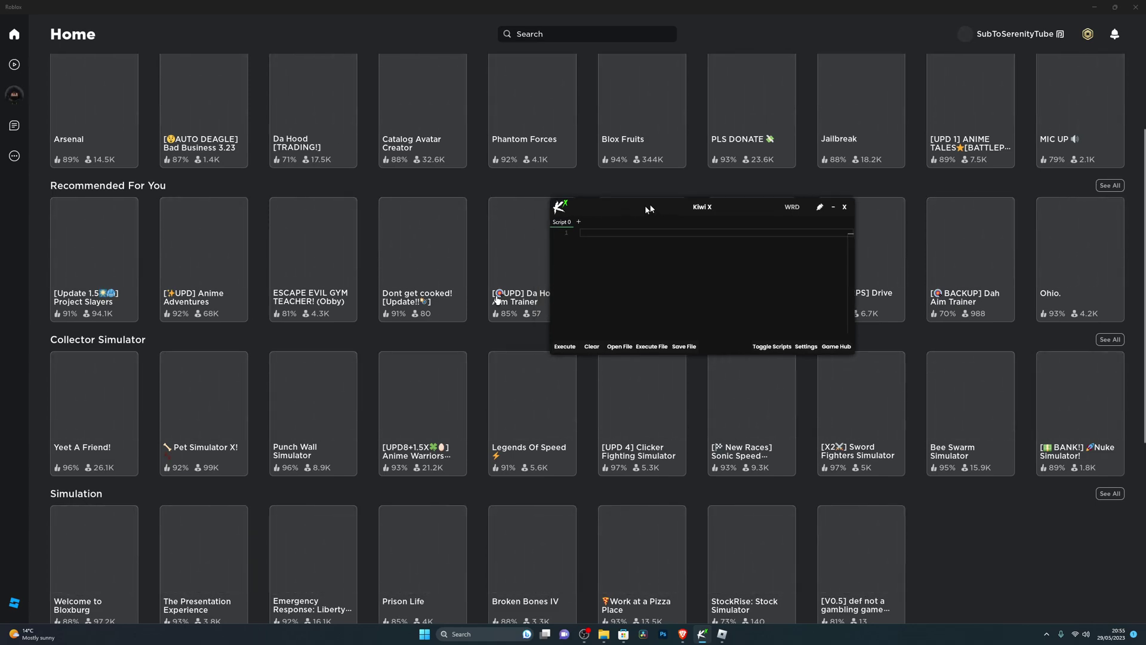
pyautogui.moveTo(635, 210); pyautogui.dragTo(711, 187)
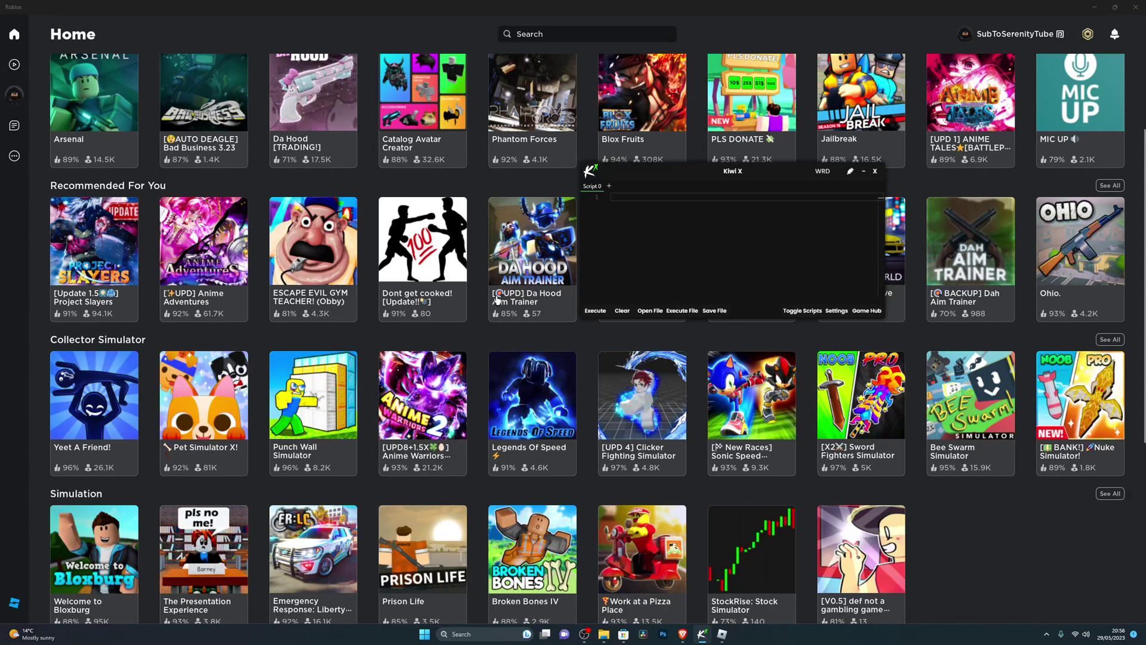
pyautogui.click(84, 168)
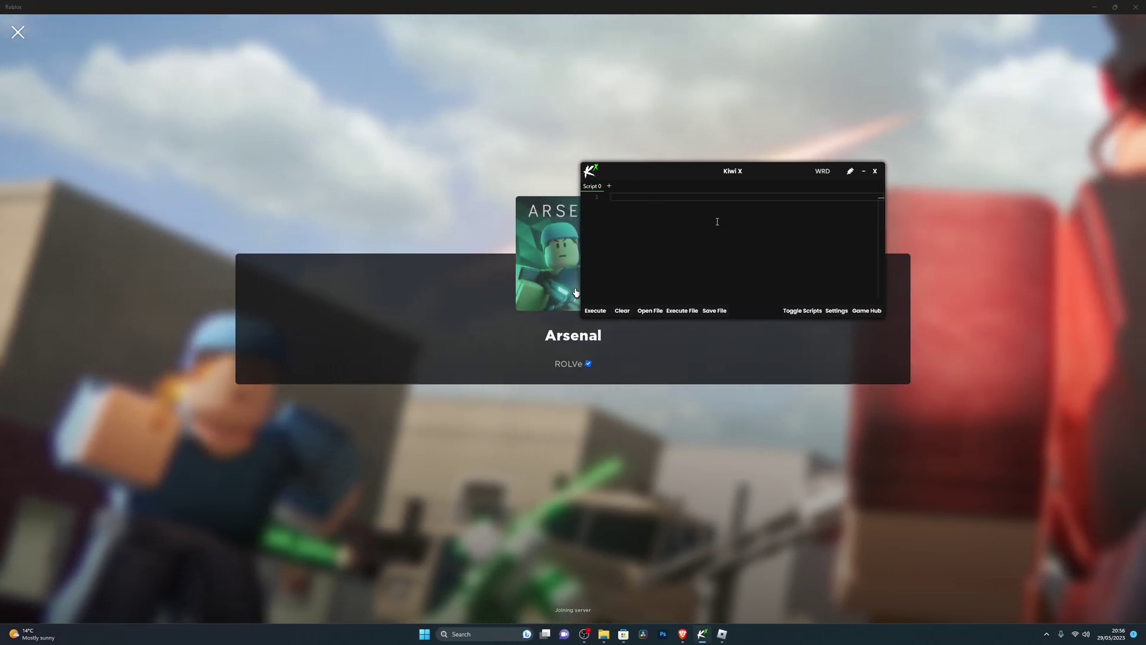
pyautogui.write('loadstring(game:HttpGet("https://raw.githubusercontent.com/Maikderninja/Maikderninja/main/PWNERHUB.lua"), true))()')
# - Execute the pasted loader in Kiwi X and load the PWNER hub V3 menu in Arsenal
pyautogui.moveTo(687, 171); pyautogui.dragTo(881, 189)
pyautogui.click(790, 329)
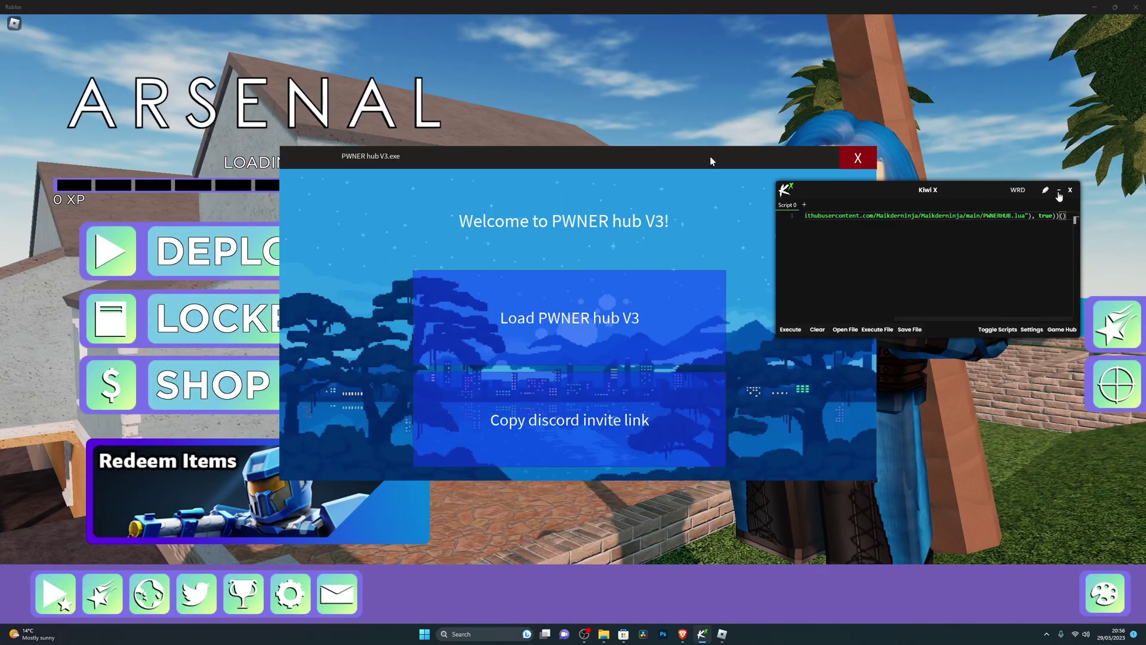
pyautogui.click(710, 155)
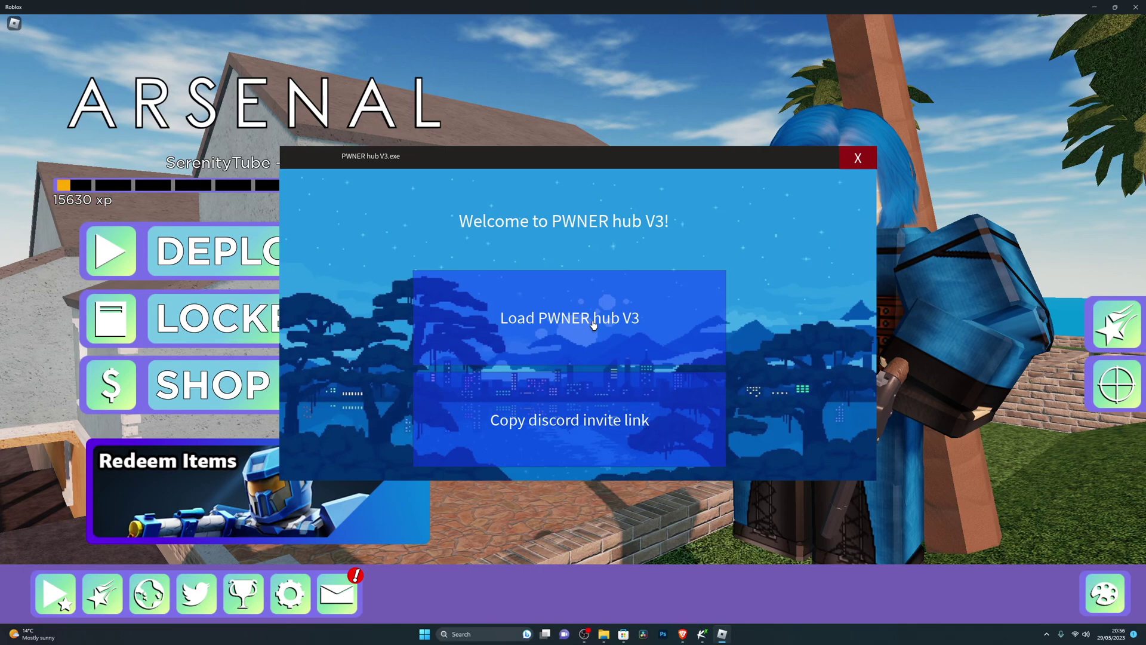
pyautogui.click(594, 325)
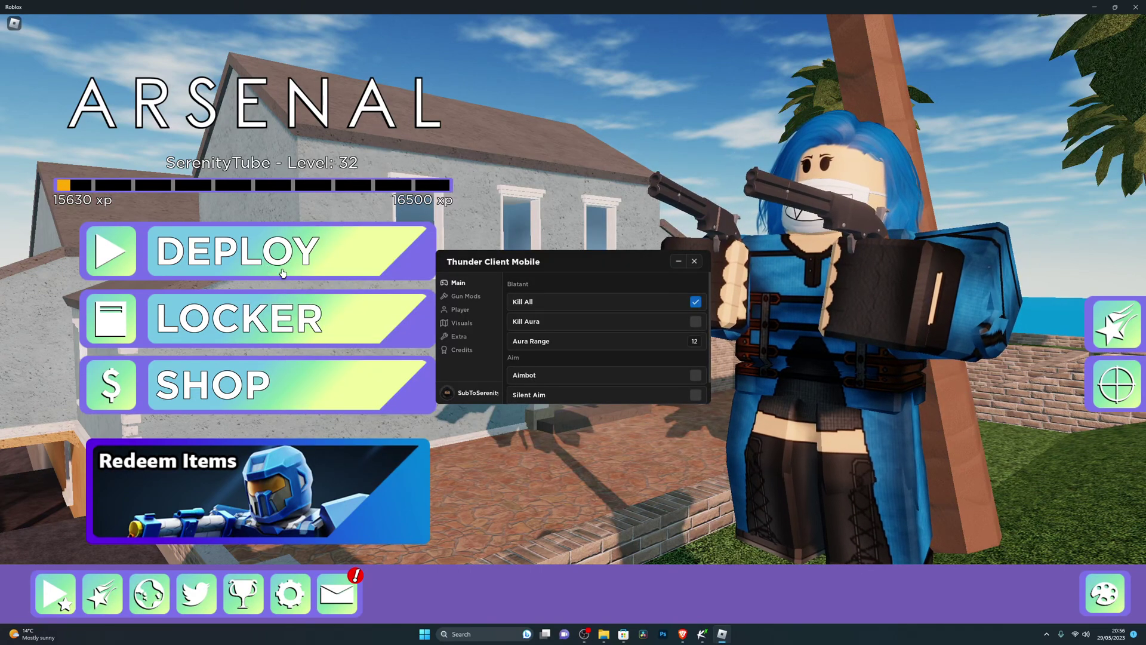
# - Deploy into the match, turn on the Esp option, and join a team
pyautogui.click(272, 270)
pyautogui.click(579, 310)
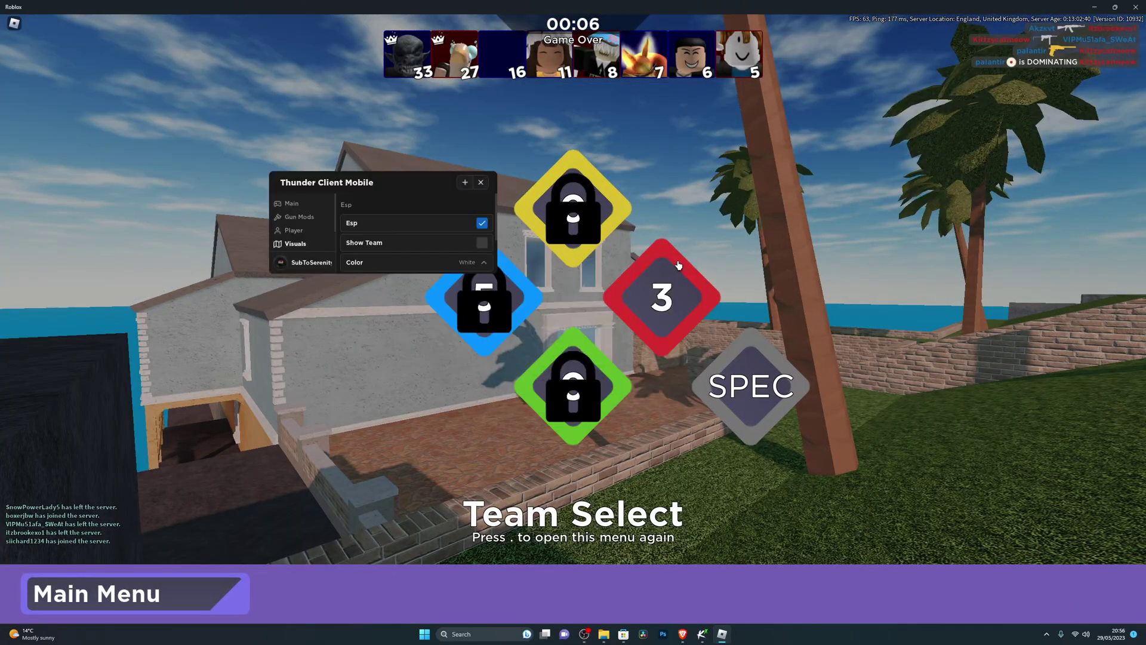
pyautogui.click(662, 297)
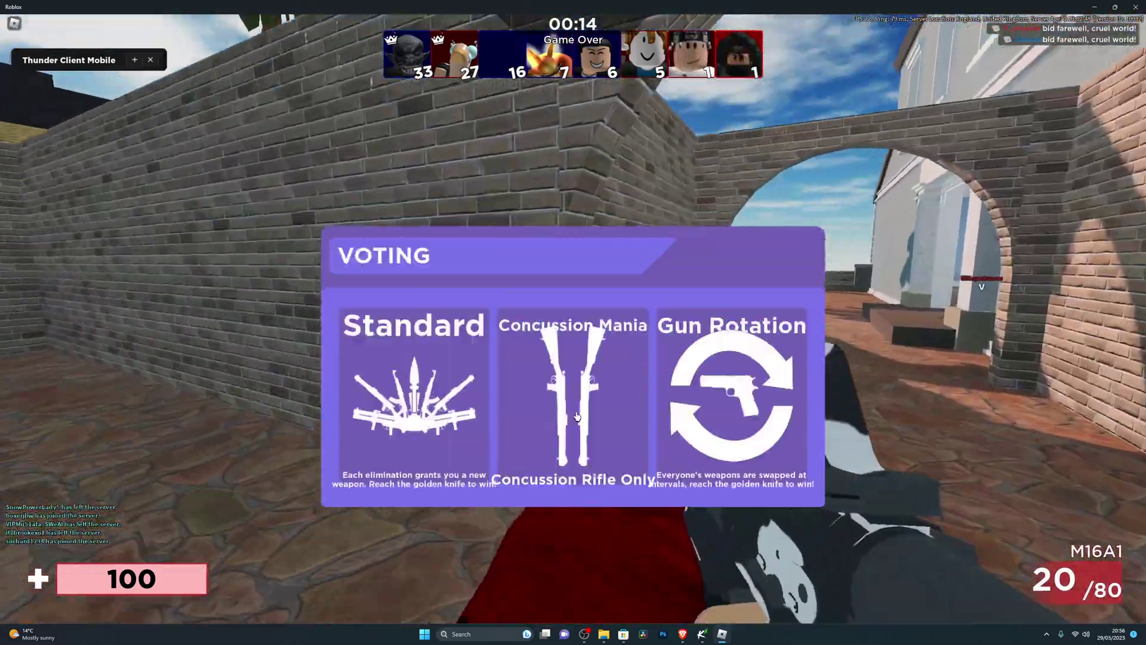
# - Vote for the next round, switch to the Calculator weapon, walk out through the arch, then deploy again
pyautogui.click(562, 412)
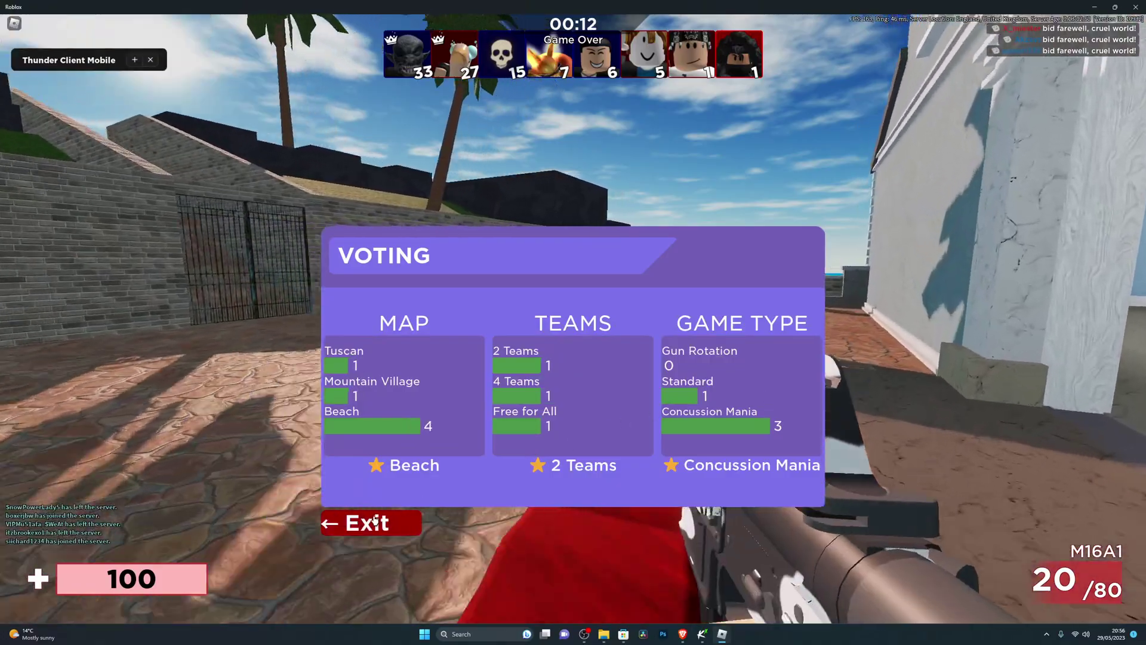
pyautogui.click(371, 523)
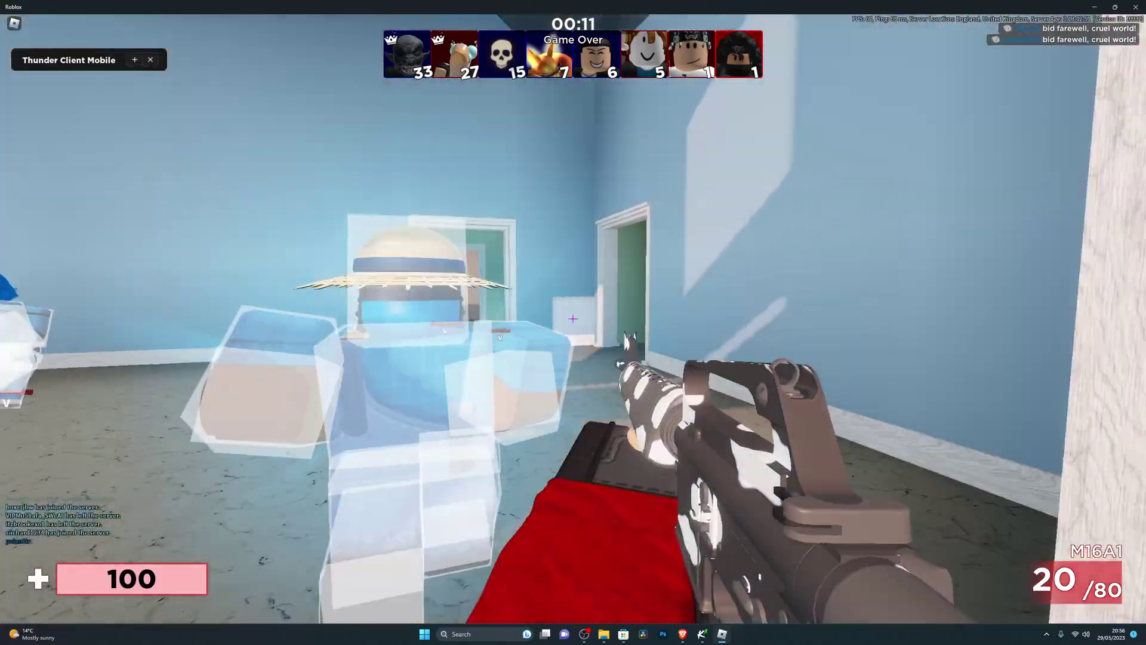
pyautogui.press('3')
pyautogui.press('w')
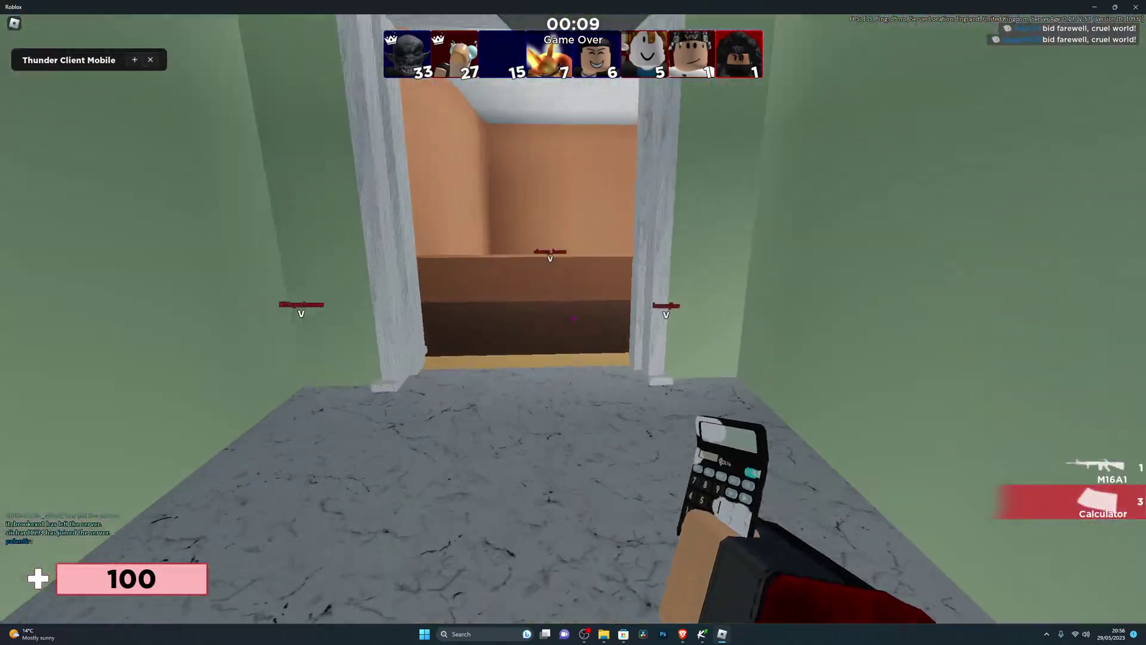
pyautogui.press('w')
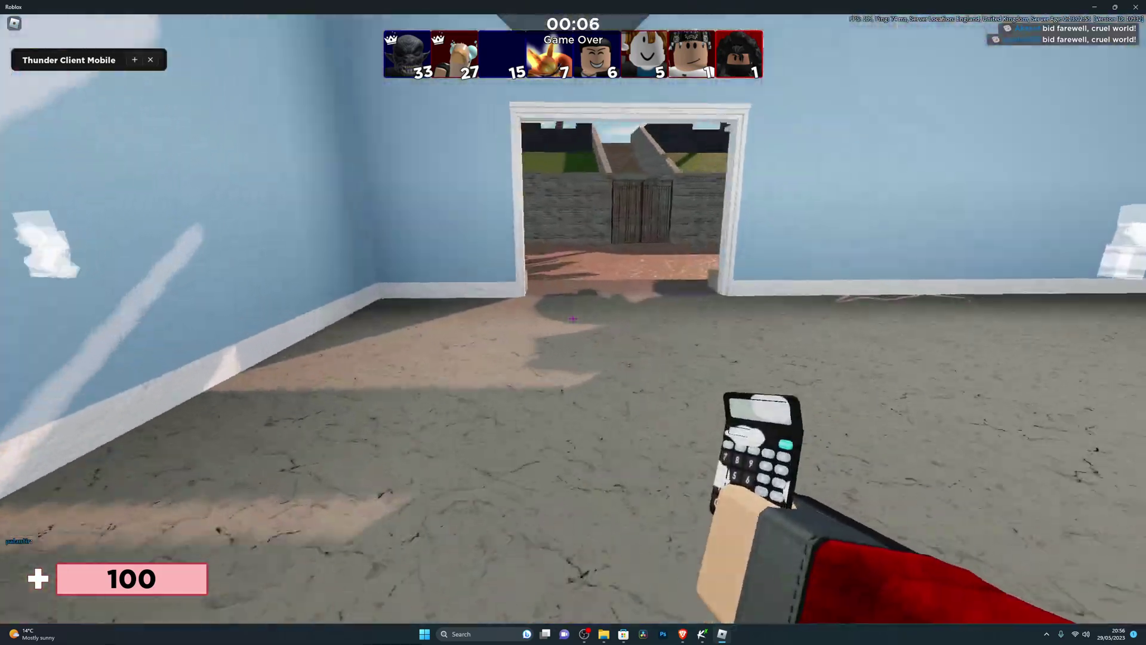
pyautogui.press('w')
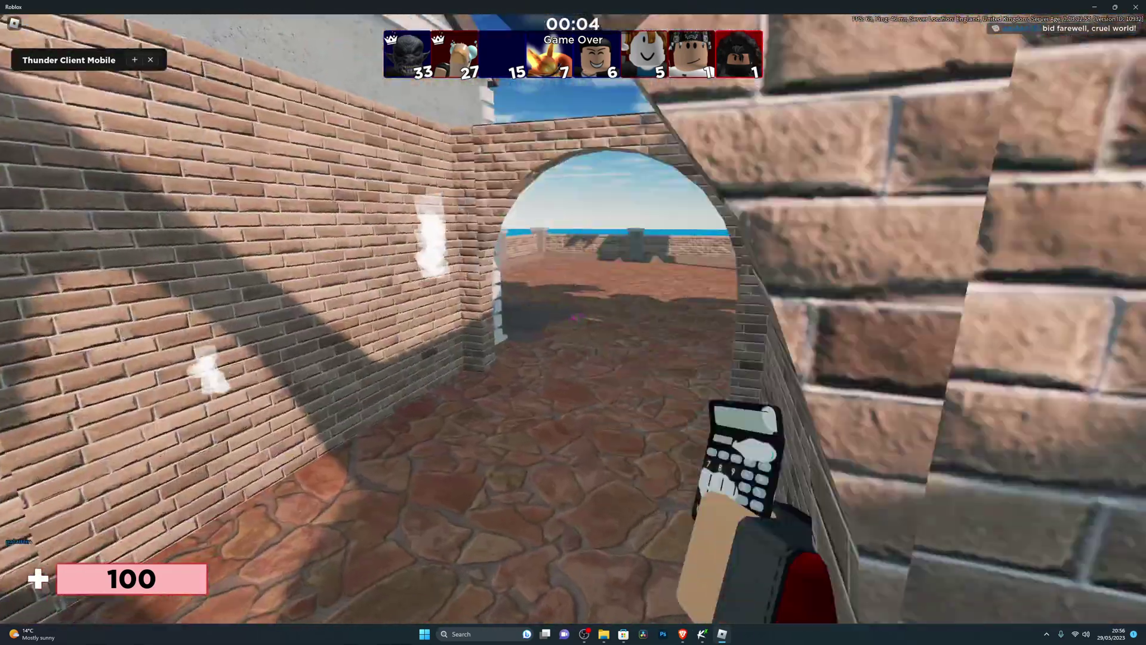
pyautogui.press('w')
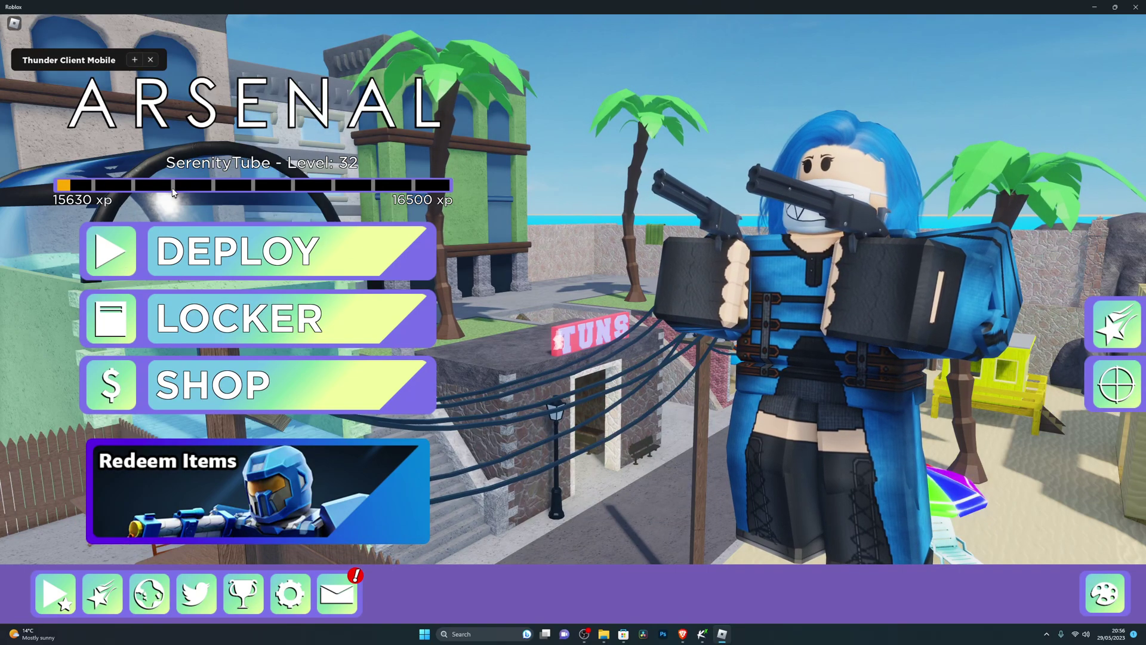
pyautogui.click(128, 238)
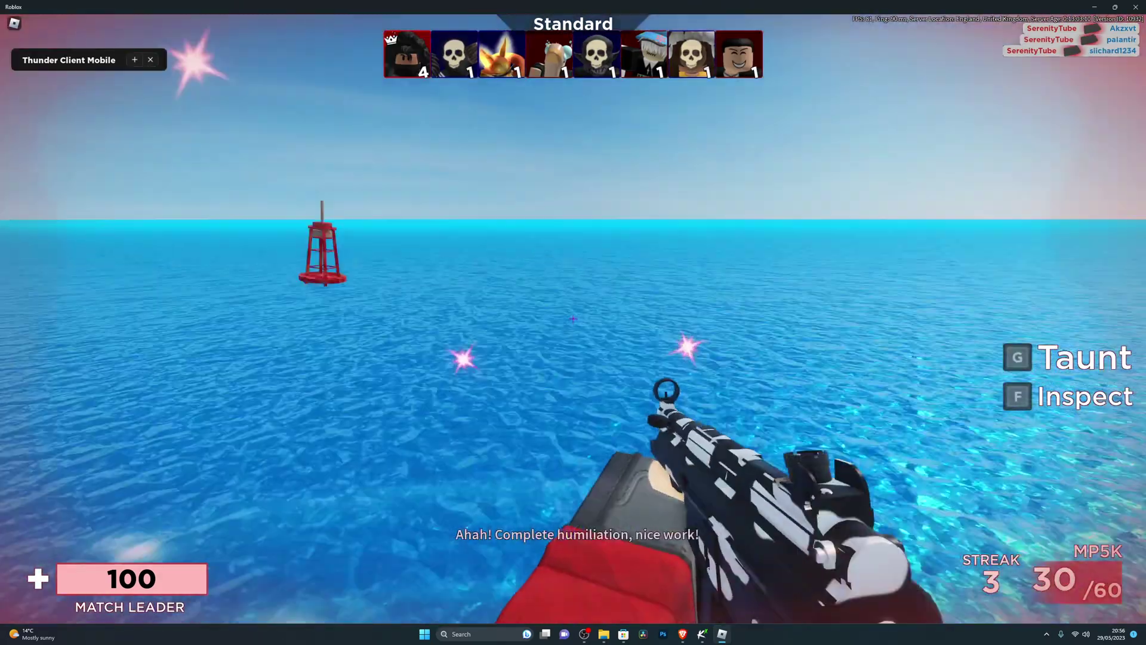
# - Shoot enemies around the dock, the sandy beach and the yellow hut
pyautogui.click(573, 318)
pyautogui.click(573, 318)
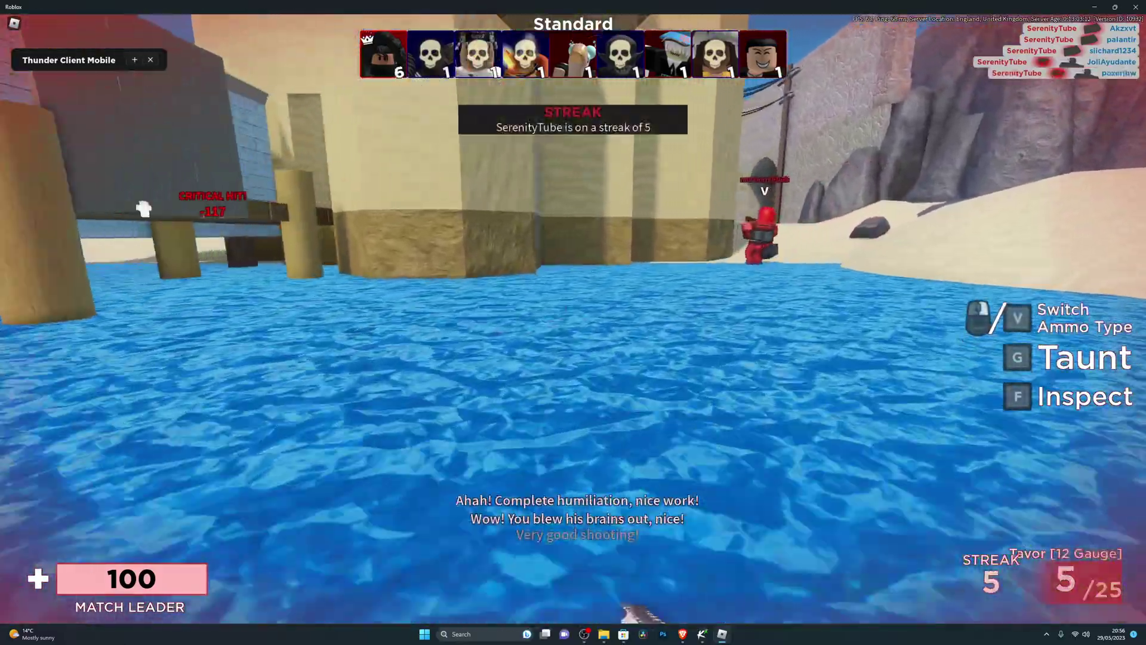
pyautogui.click(573, 318)
pyautogui.click(573, 318)
pyautogui.click(573, 319)
pyautogui.click(573, 318)
pyautogui.click(573, 318)
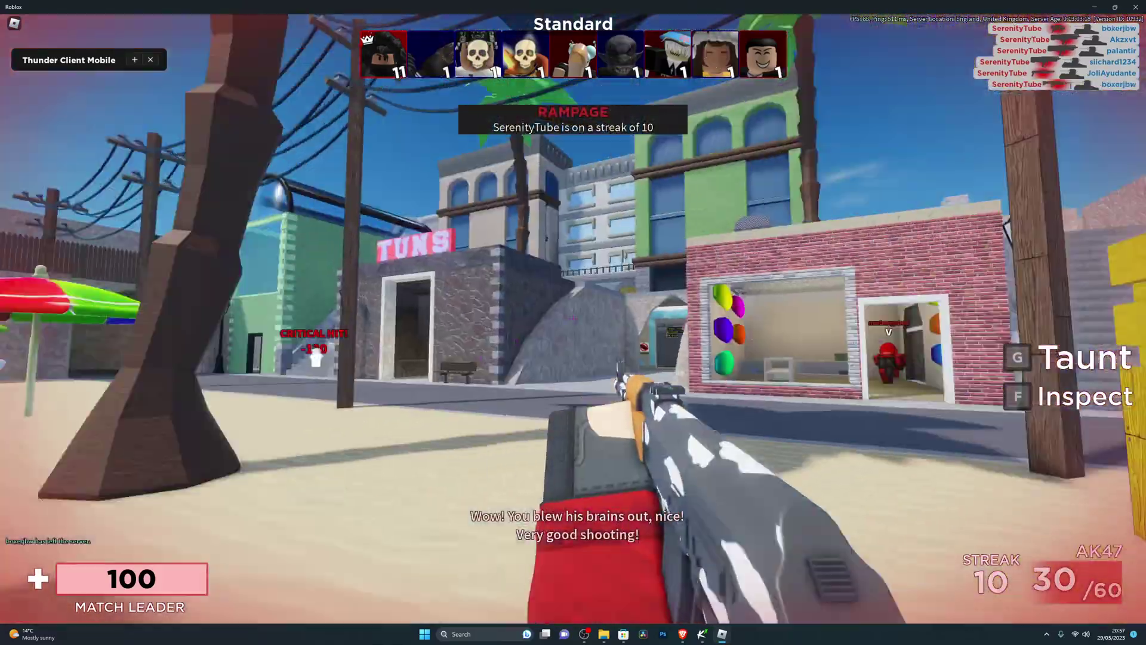
# - Shoot enemies along the street, arch and green building, then open and close the pause menu
pyautogui.click(573, 318)
pyautogui.click(573, 318)
pyautogui.click(573, 319)
pyautogui.click(573, 318)
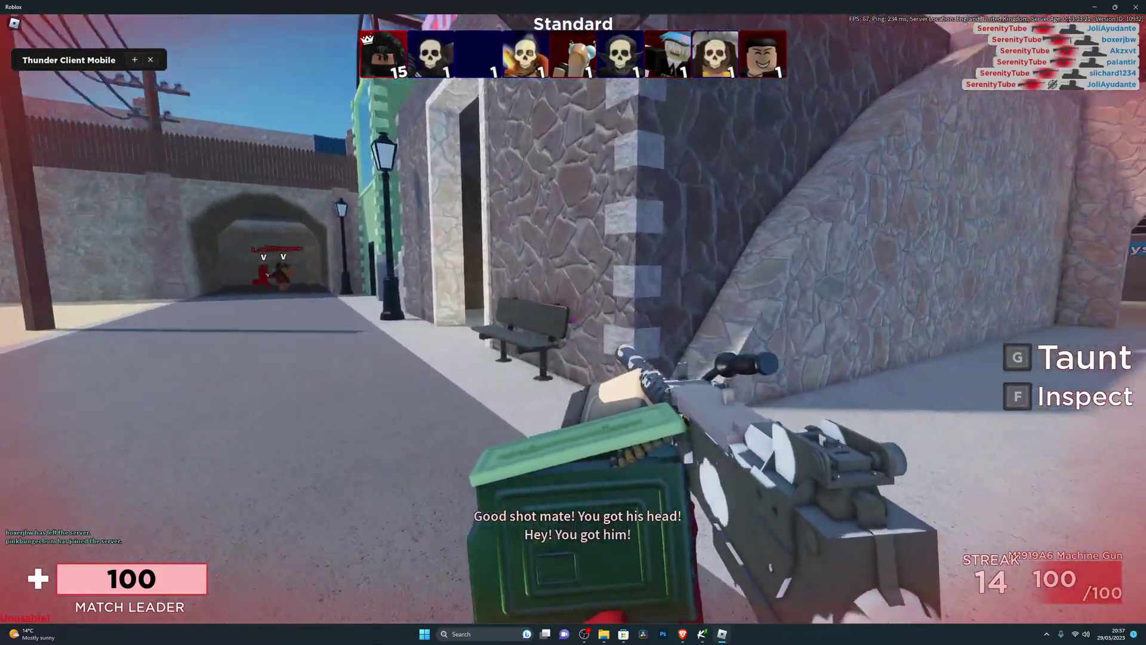
pyautogui.click(573, 318)
pyautogui.click(573, 319)
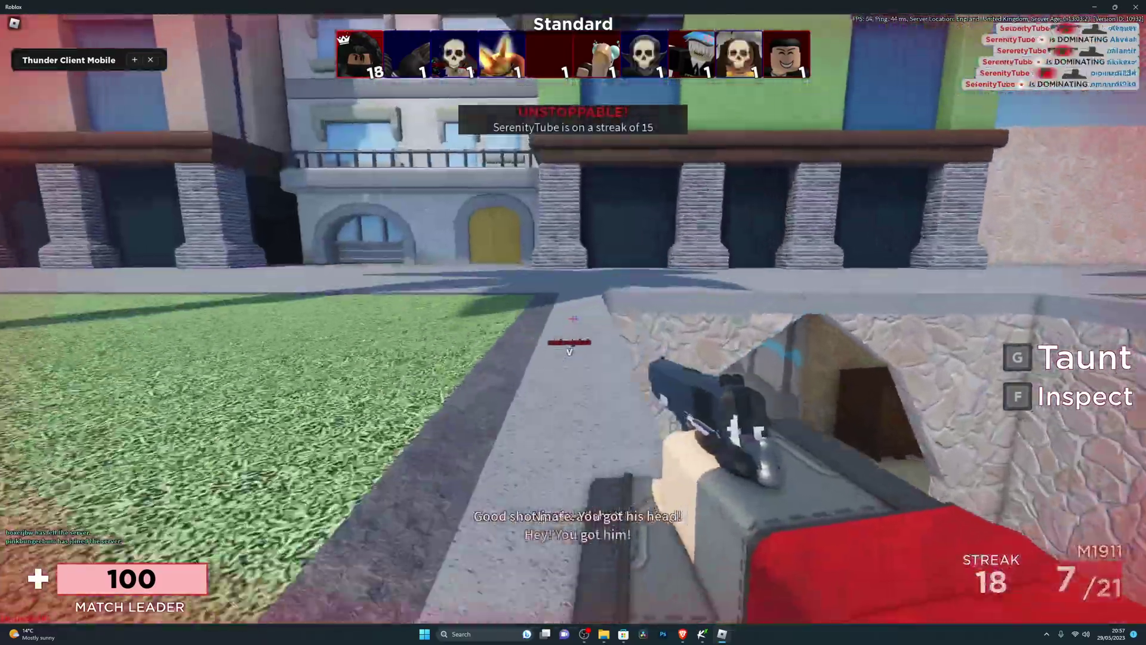
pyautogui.click(573, 318)
pyautogui.click(573, 318)
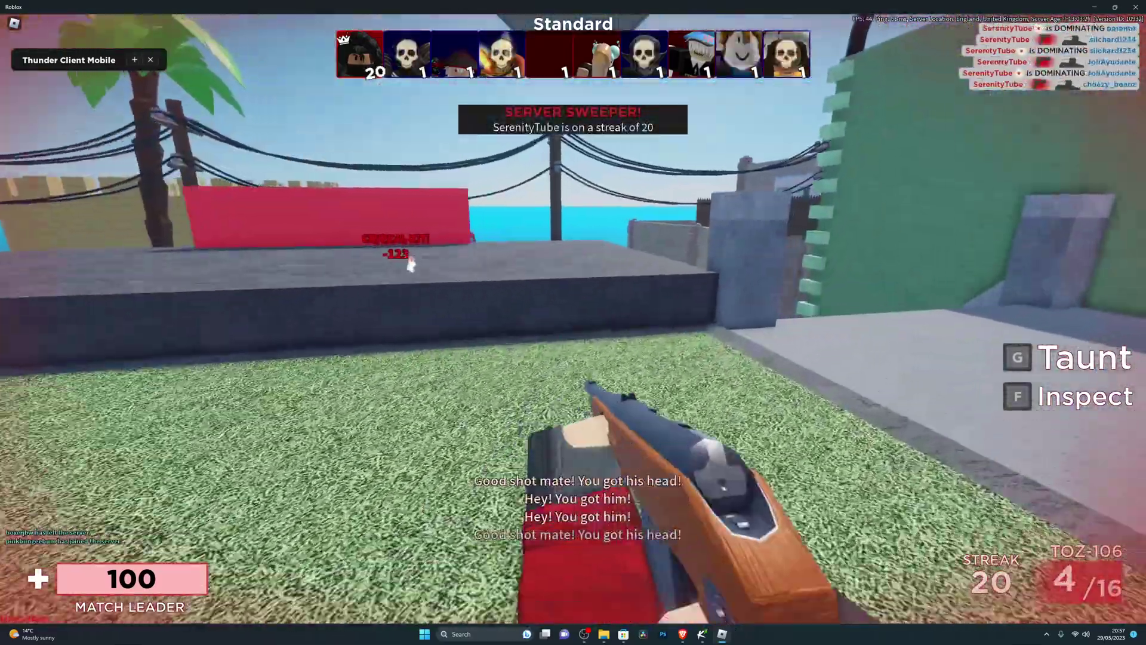
pyautogui.press('Escape')
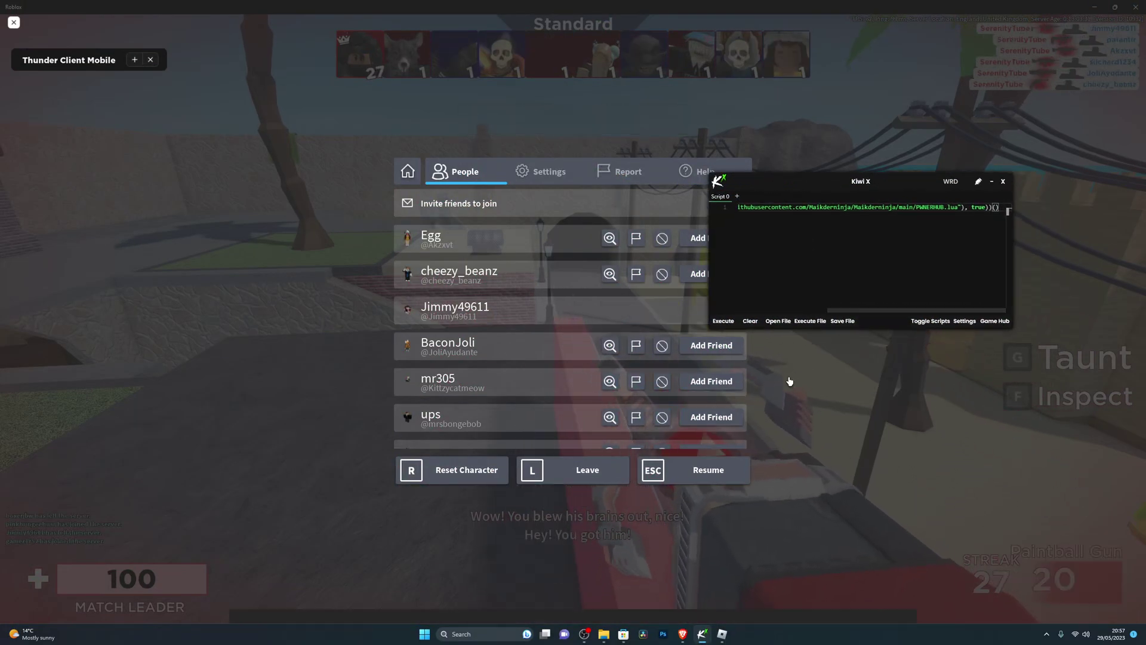
pyautogui.press('Escape')
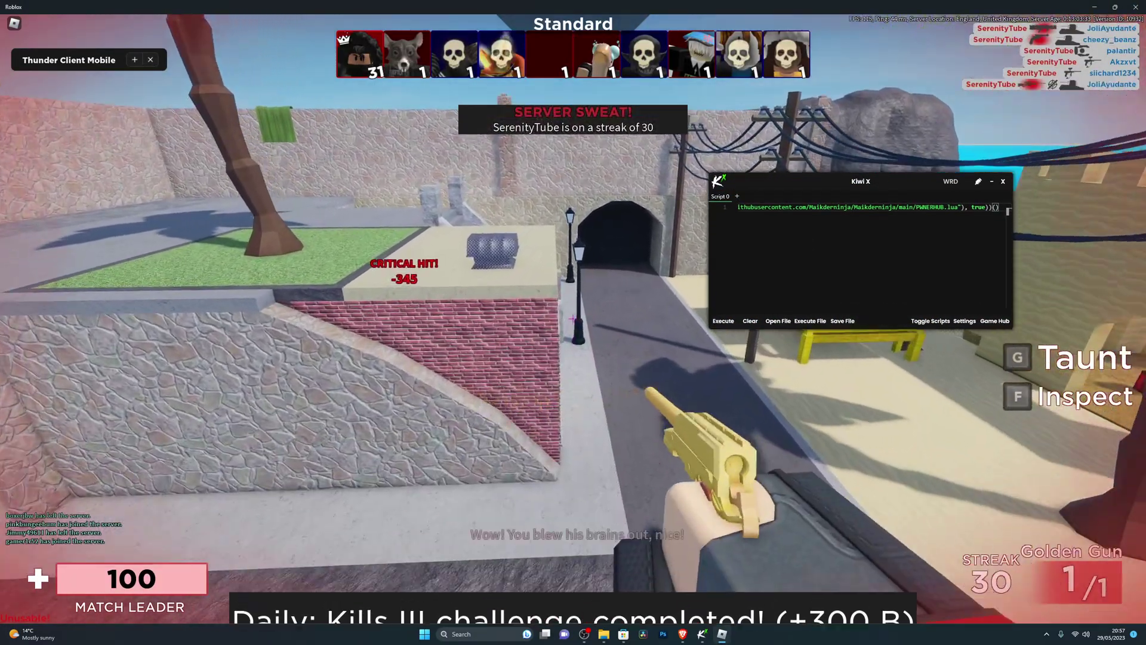